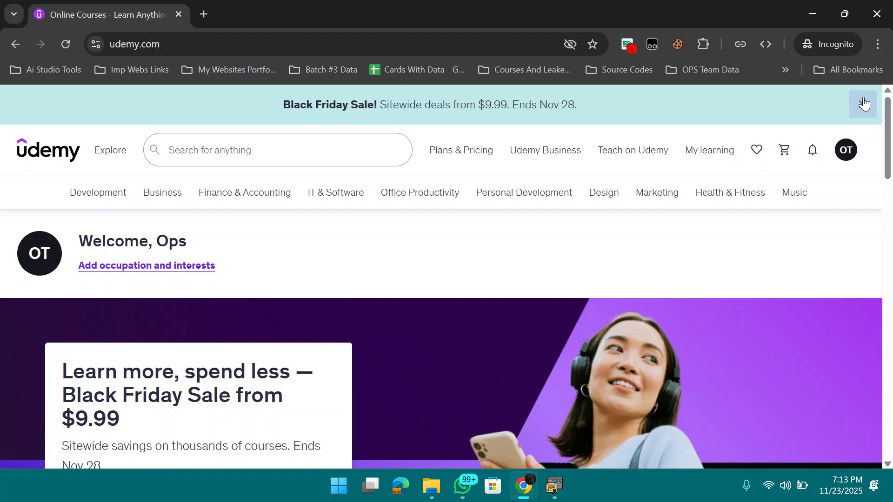
# Close the Black Friday sale banner and open Account Security in the account settings sidebar.
pyautogui.click(845, 110)
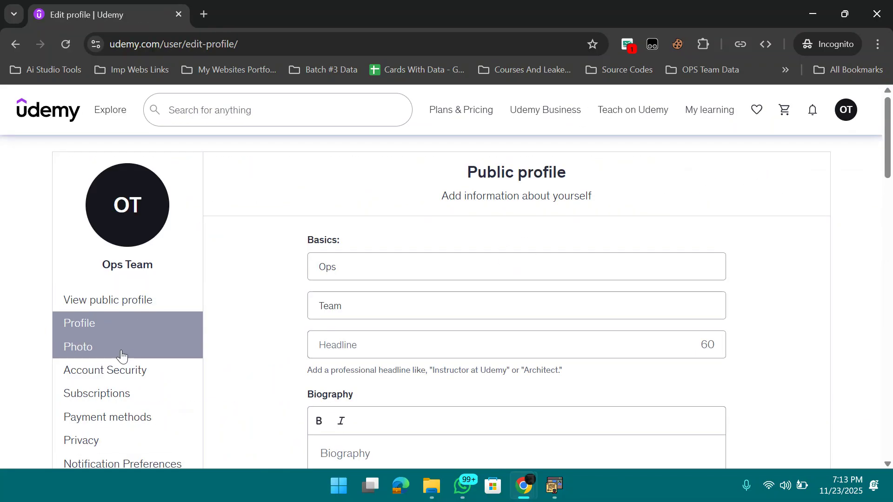
pyautogui.click(121, 370)
# Enter the new password in New password and Confirm new password, then submit with Change password.
pyautogui.scroll(-3, 487, 304)
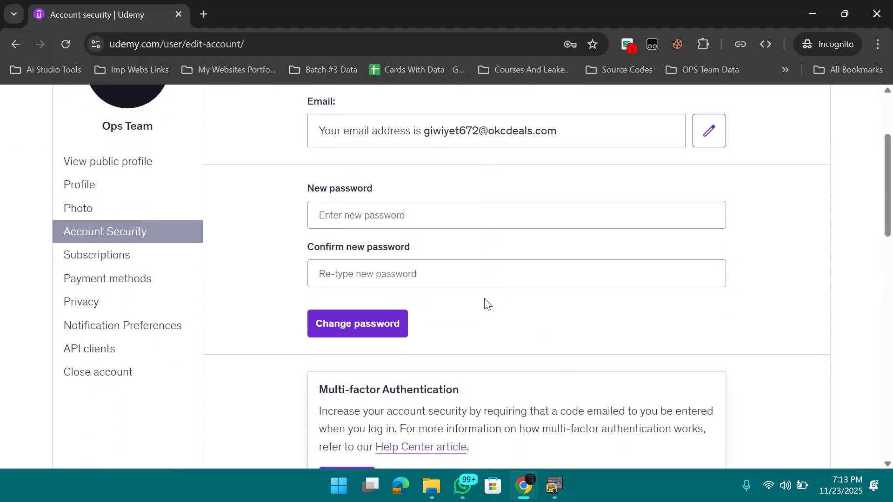
pyautogui.click(394, 210)
pyautogui.write('****************')
pyautogui.click(318, 282)
pyautogui.write('****************')
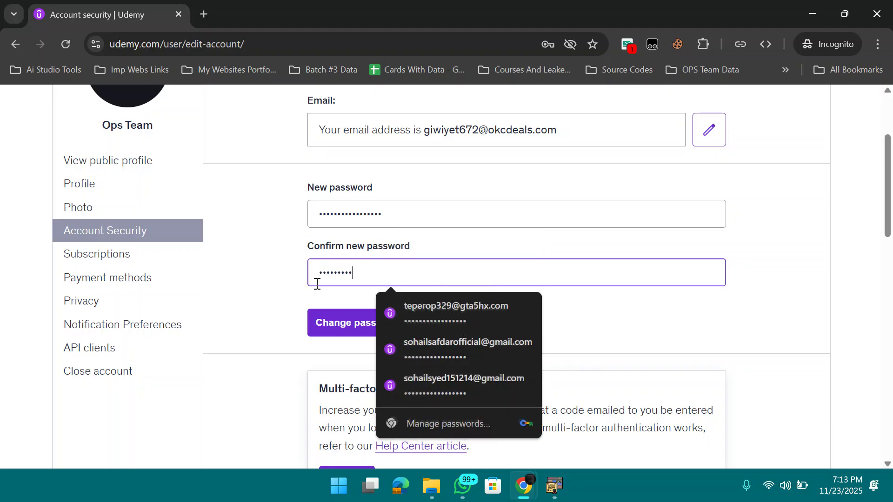
pyautogui.write('*')
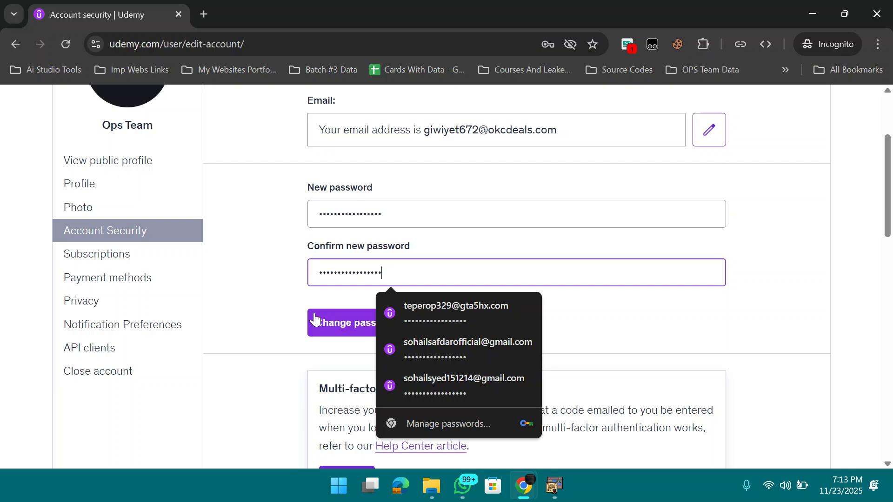
pyautogui.click(329, 324)
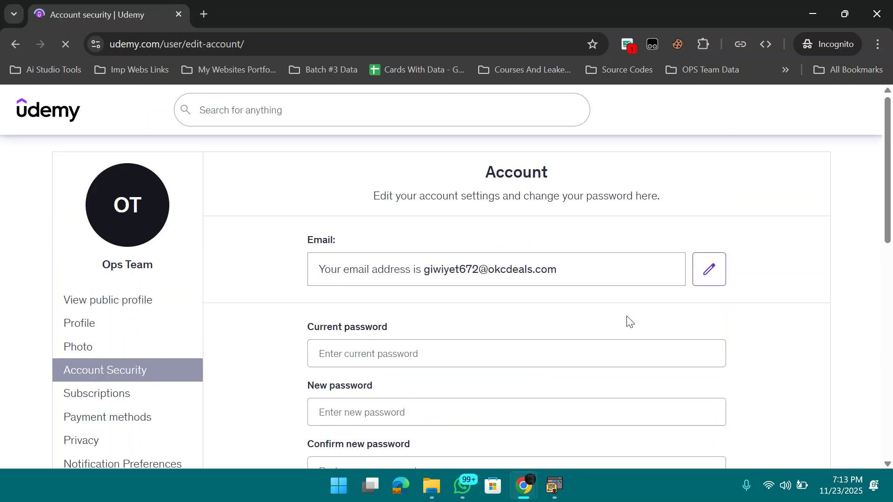
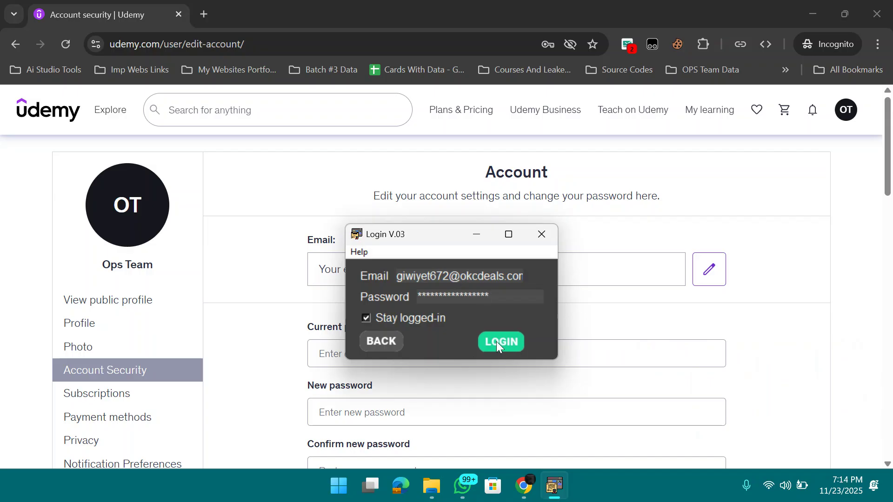
# Log in to the Udemy V.03 scraper, then maximize and minimize it to reveal the browser.
pyautogui.click(496, 341)
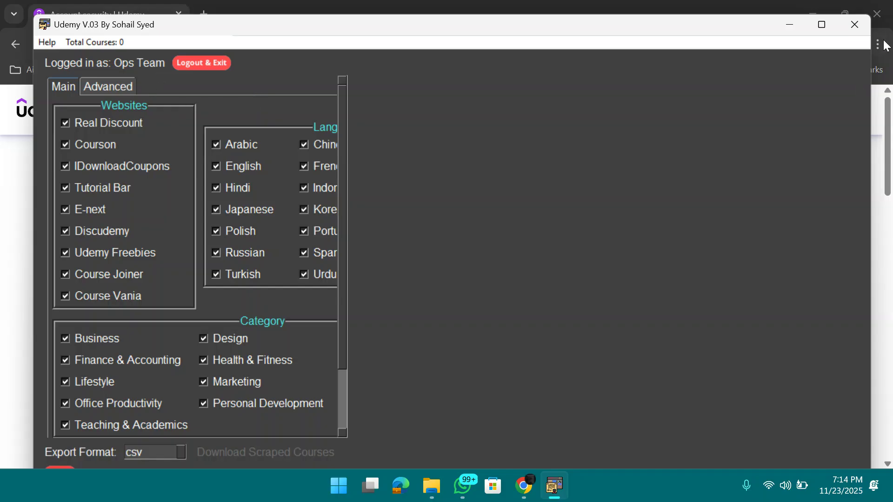
pyautogui.click(819, 27)
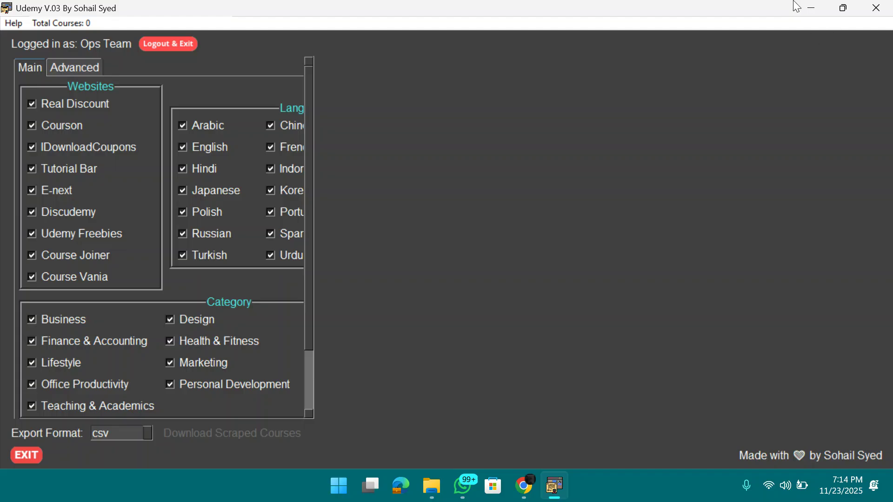
pyautogui.click(811, 8)
# Open My learning and confirm no courses are enrolled yet.
pyautogui.moveTo(781, 110)
pyautogui.click(701, 110)
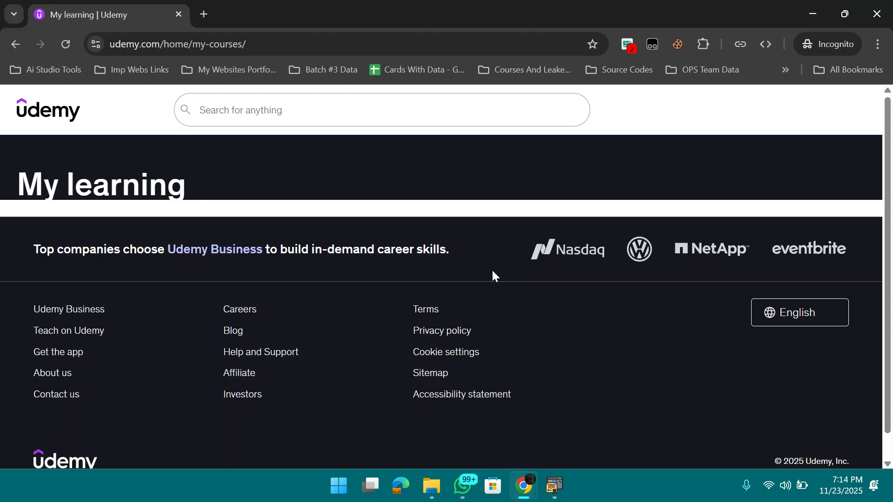
pyautogui.scroll(-5, 389, 260)
pyautogui.scroll(-3, 389, 283)
pyautogui.scroll(2, 392, 293)
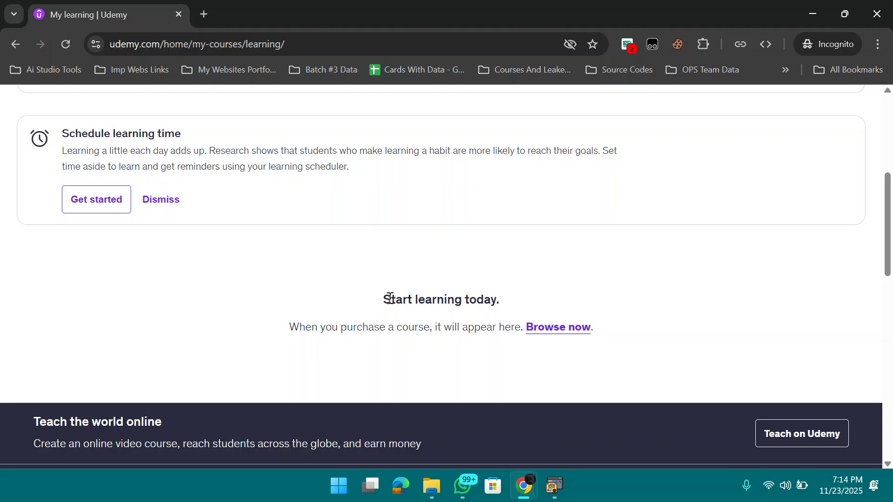
pyautogui.moveTo(384, 299); pyautogui.dragTo(492, 300)
# Dismiss the Schedule learning time card and bring the Udemy V.03 scraper back.
pyautogui.click(158, 209)
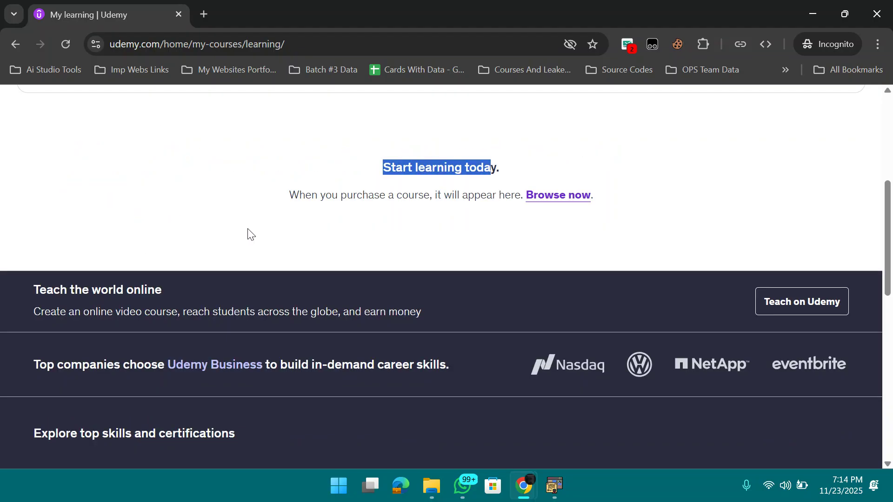
pyautogui.scroll(5, 393, 305)
pyautogui.click(399, 346)
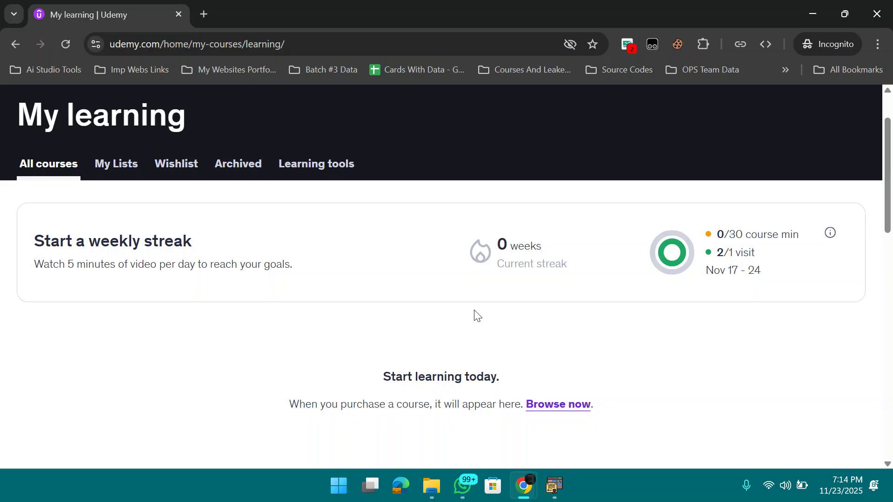
pyautogui.scroll(-3, 474, 315)
pyautogui.scroll(2, 372, 299)
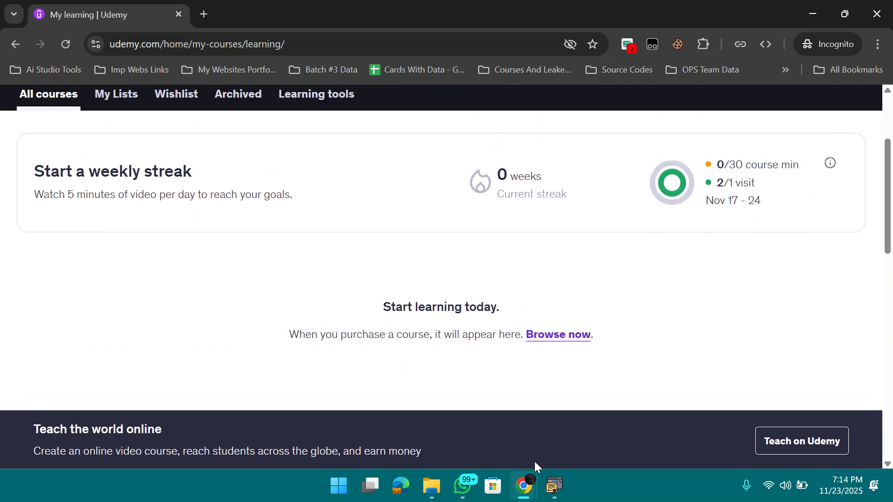
pyautogui.click(554, 486)
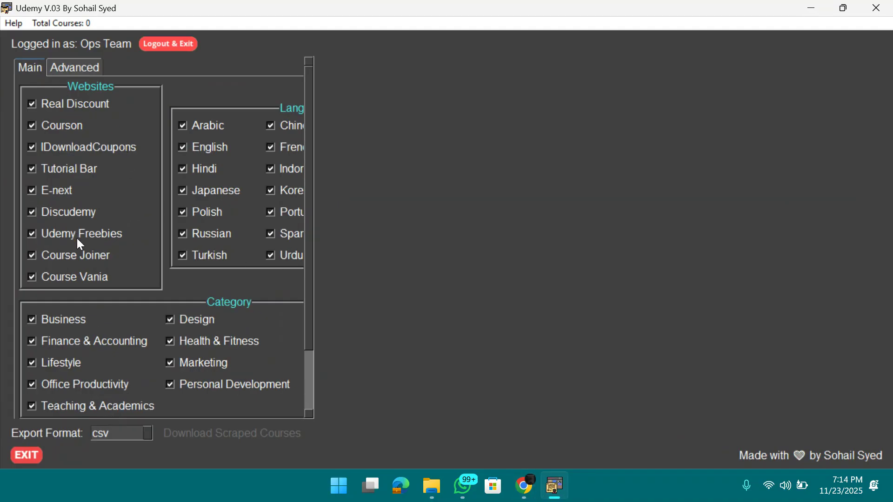
# Toggle the Course Vania and Real Discount coupon sources, leaving Real Discount enabled.
pyautogui.click(76, 280)
pyautogui.click(87, 109)
pyautogui.click(90, 106)
# View the Advanced filters, then switch back to the browser's My learning page.
pyautogui.click(89, 72)
pyautogui.click(88, 103)
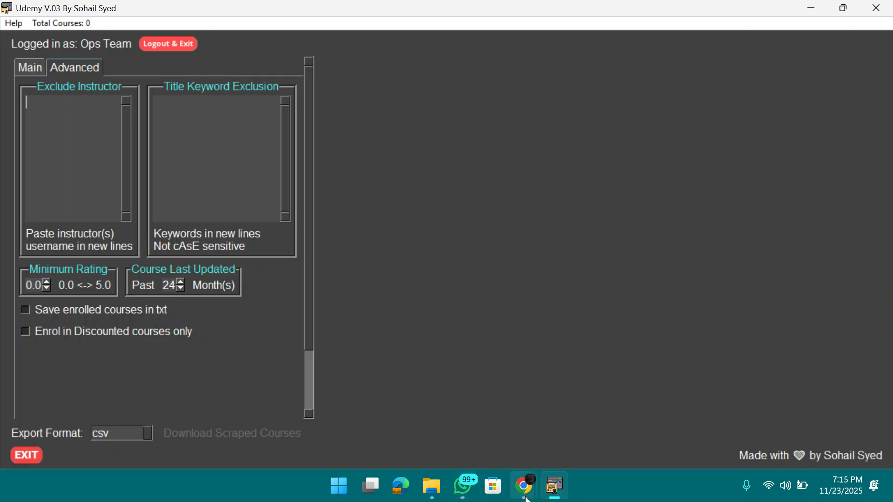
pyautogui.moveTo(524, 486)
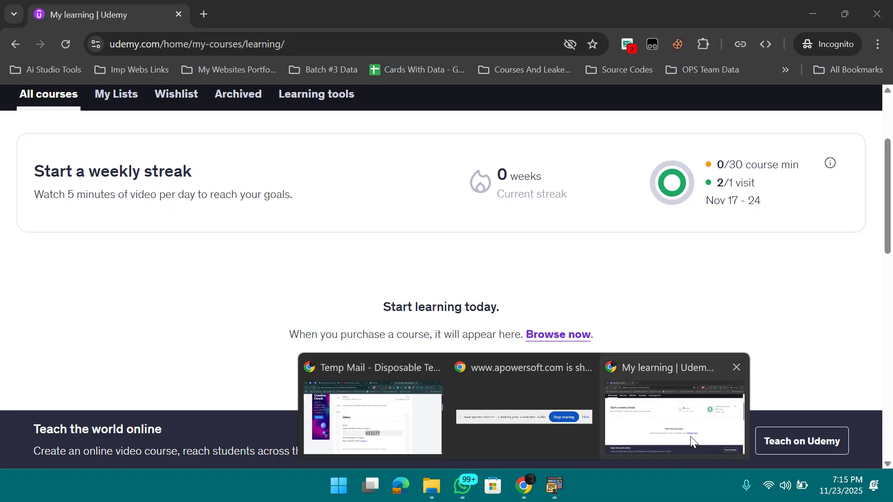
pyautogui.click(690, 436)
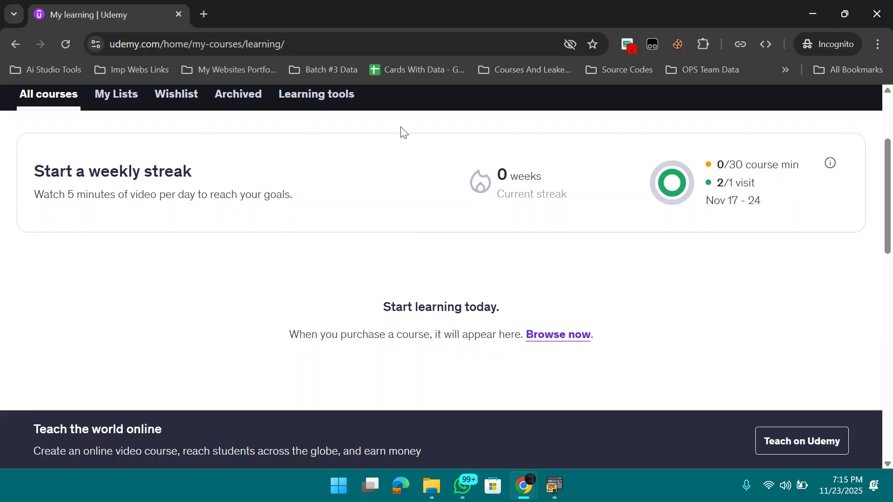
# Browse Explore > Learn AI > AI For Professionals to the Midjourney topic page.
pyautogui.scroll(3, 635, 271)
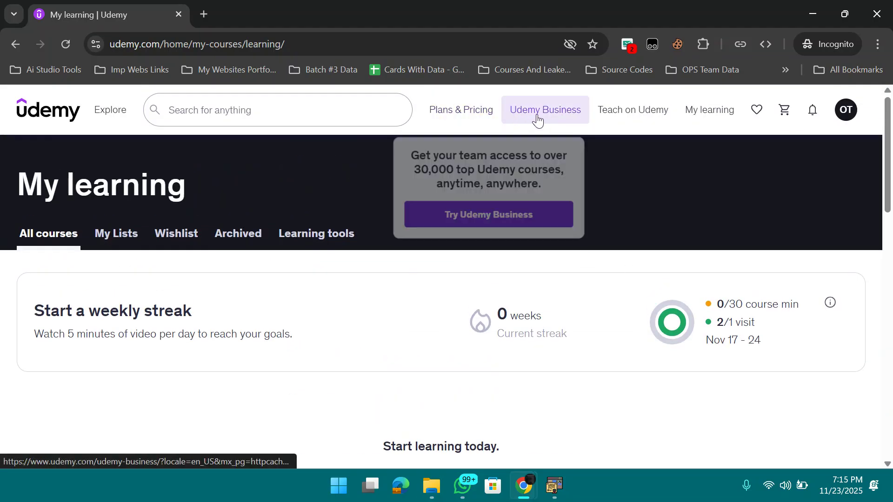
pyautogui.moveTo(529, 118)
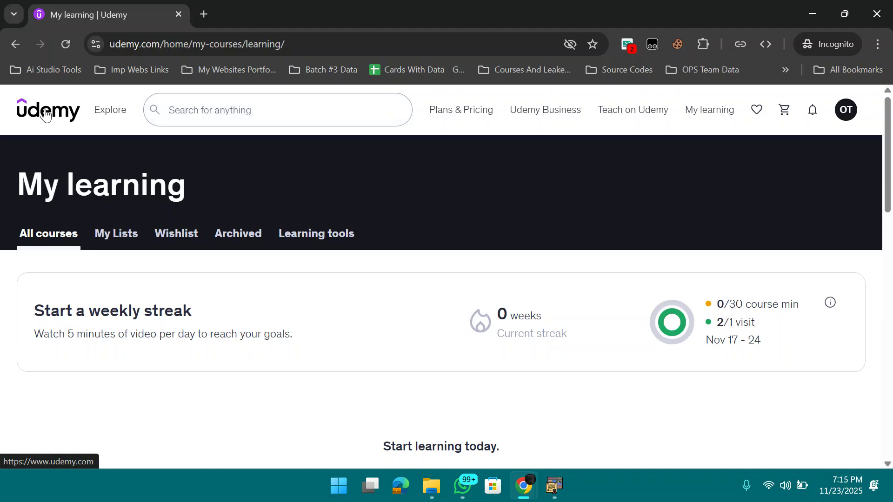
pyautogui.moveTo(110, 111)
pyautogui.moveTo(124, 185)
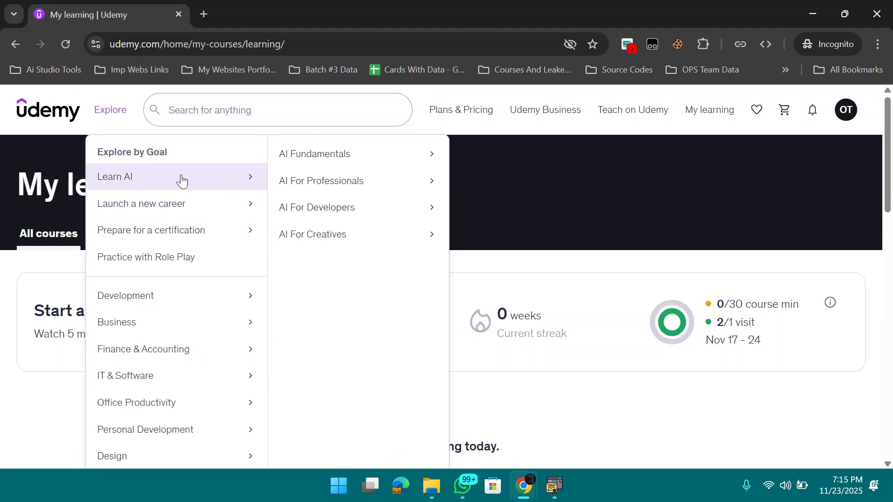
pyautogui.moveTo(329, 189)
pyautogui.click(505, 211)
# Open the Create Beautiful Imagery with Midjourney A.I. course in a new tab, then return to the scraper.
pyautogui.scroll(-3, 414, 270)
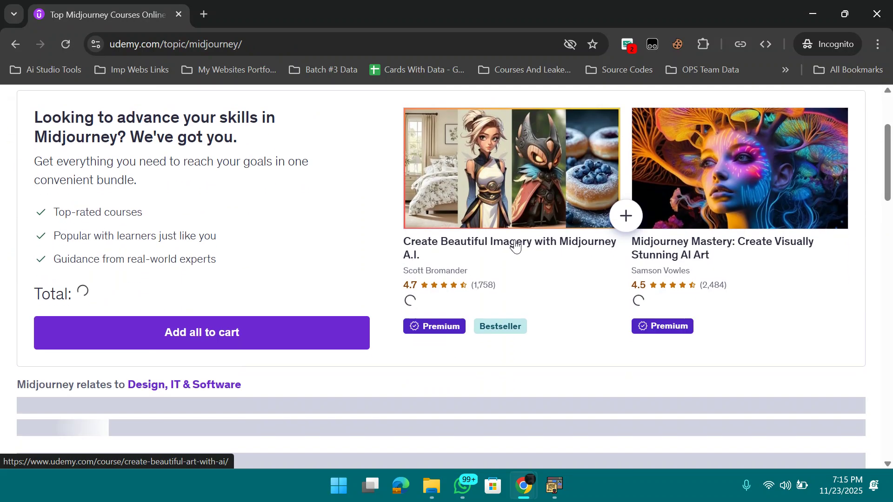
pyautogui.click(516, 243)
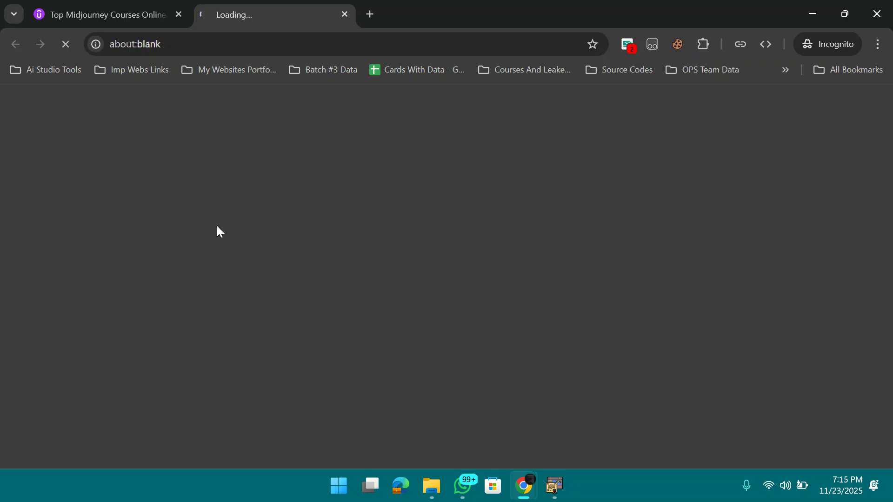
pyautogui.scroll(-5, 83, 305)
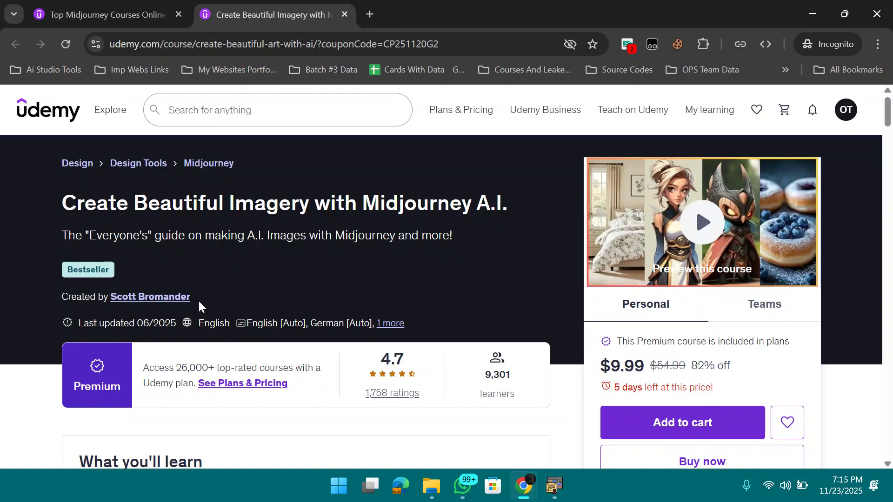
pyautogui.click(553, 494)
pyautogui.click(98, 144)
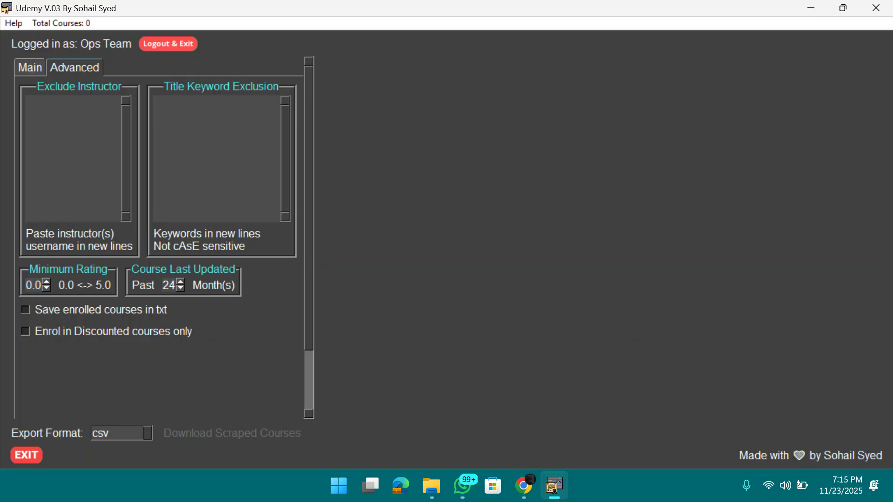
# Enable saving enrolled courses to a txt file, keep csv export, and go back to the Main tab.
pyautogui.click(524, 486)
pyautogui.click(220, 120)
pyautogui.click(219, 106)
pyautogui.click(146, 434)
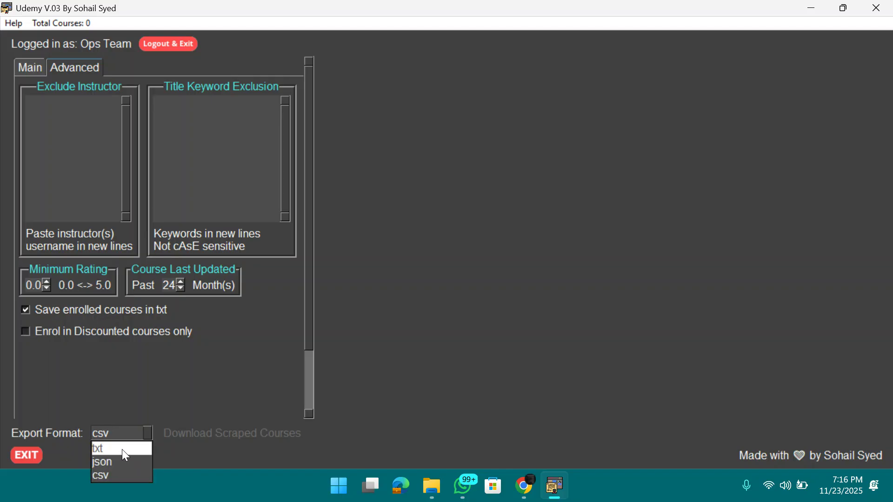
pyautogui.click(53, 444)
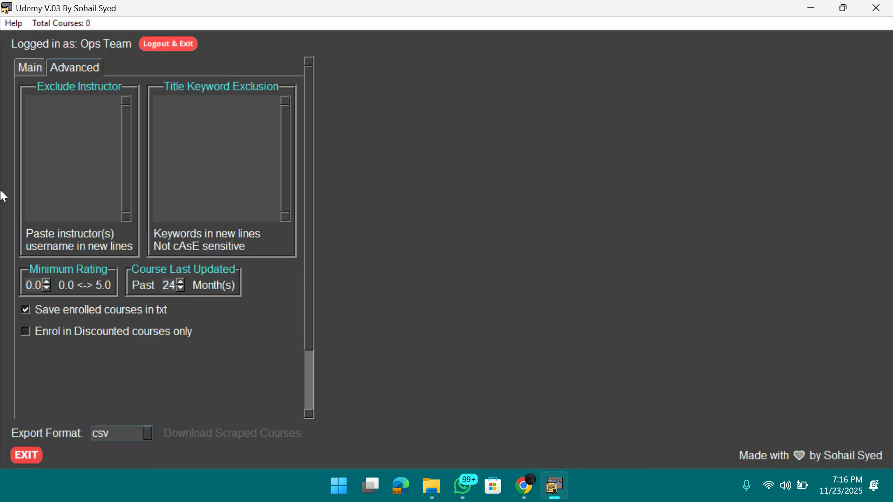
pyautogui.click(32, 70)
pyautogui.scroll(-3, 63, 373)
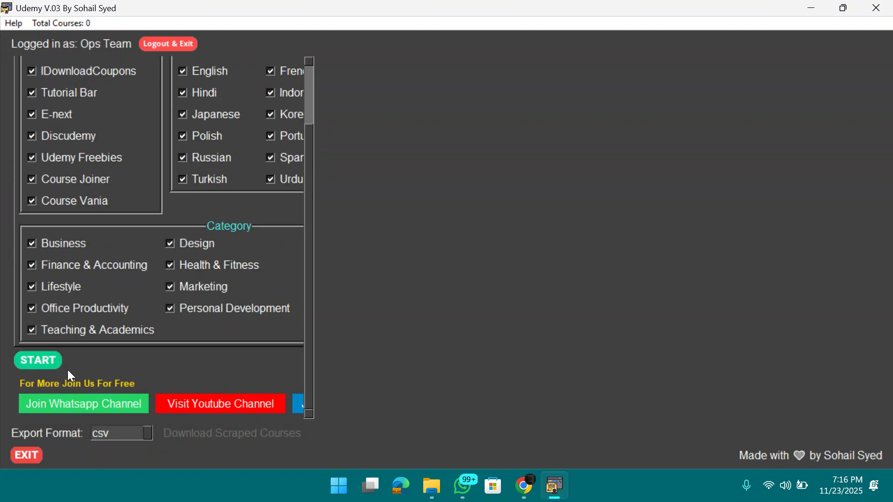
# Start scraping coupons from all selected sites.
pyautogui.click(40, 357)
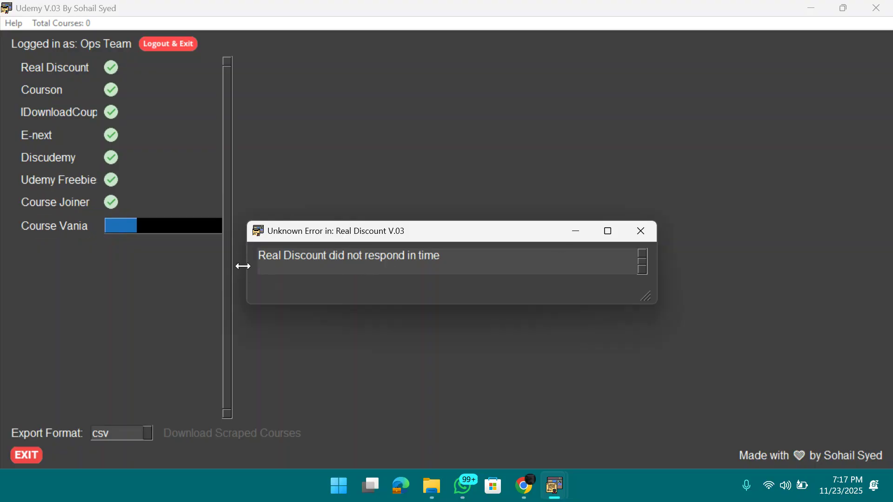
# Select the Real Discount timeout error text, then close the Unknown Error dialog.
pyautogui.moveTo(281, 256); pyautogui.dragTo(374, 256)
pyautogui.click(380, 257)
pyautogui.moveTo(294, 256); pyautogui.dragTo(386, 257)
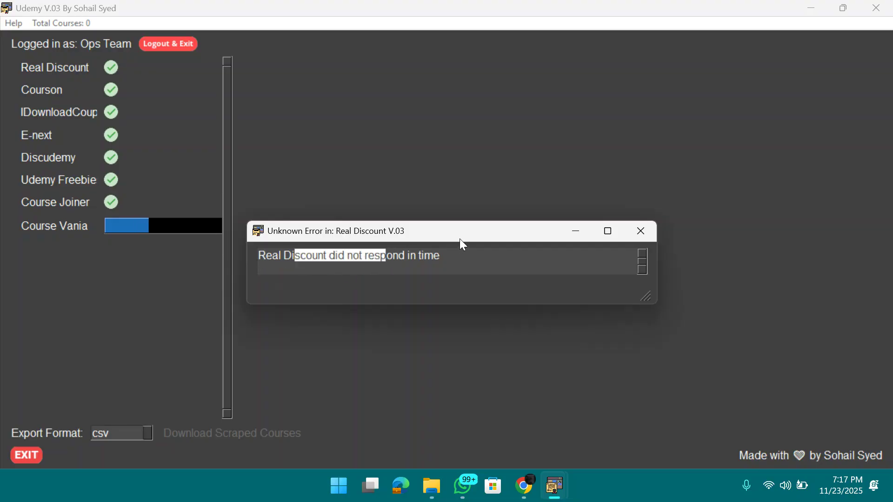
pyautogui.hotkey('ctrl', 'a')
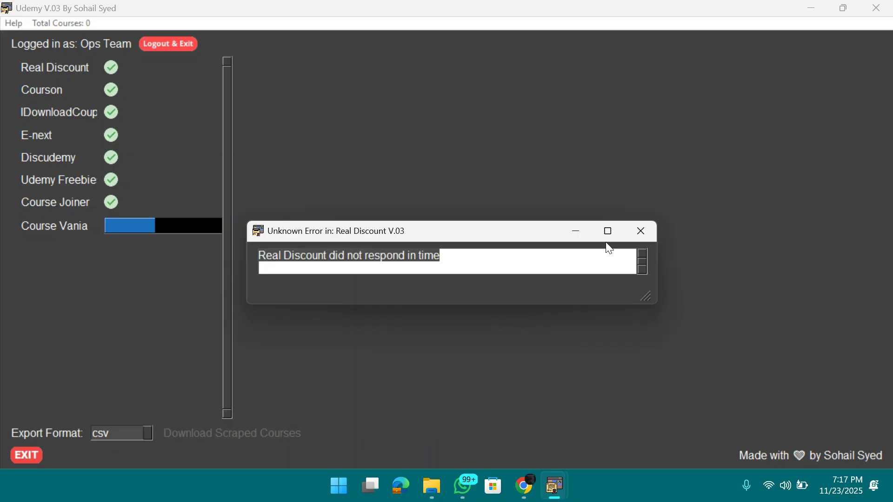
pyautogui.click(640, 230)
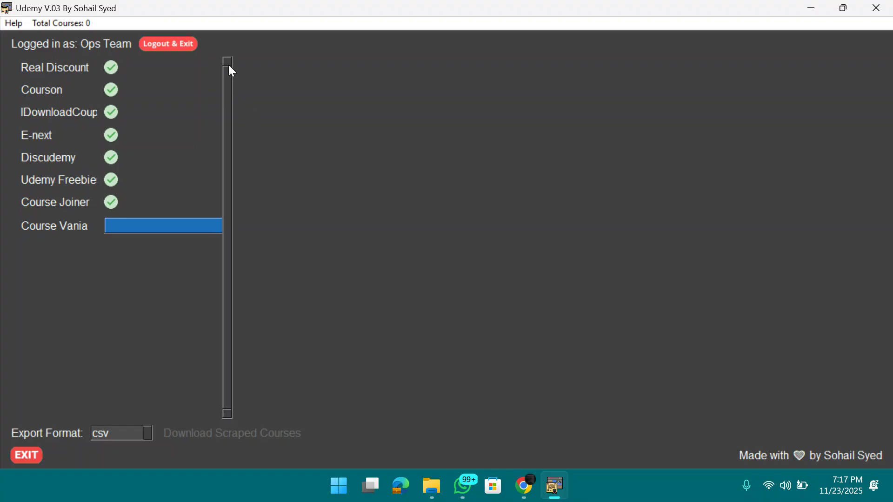
# Let enrolment pass five courses, then bring the Midjourney course page ($9.99) to the front.
pyautogui.scroll(3, 228, 65)
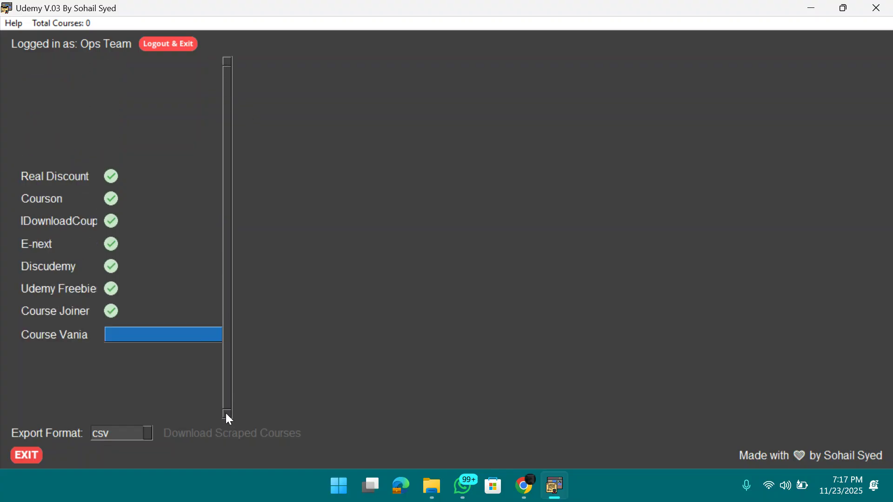
pyautogui.scroll(-2, 226, 414)
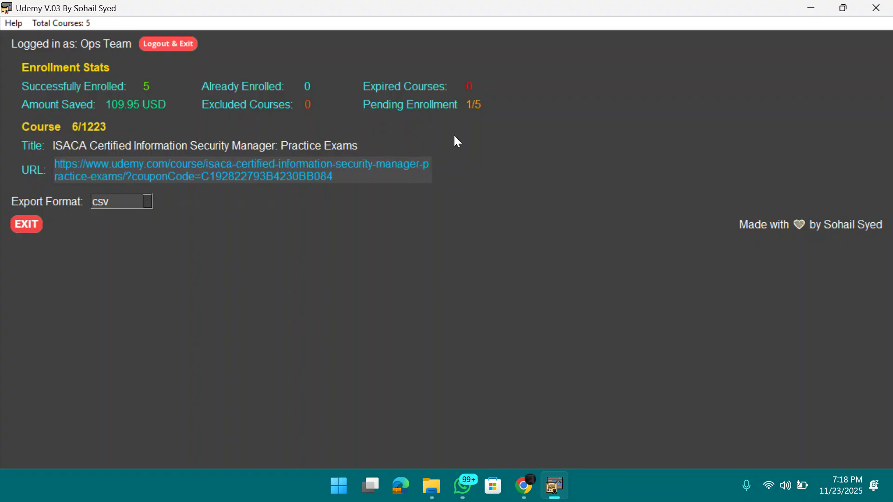
pyautogui.moveTo(169, 164); pyautogui.dragTo(301, 164)
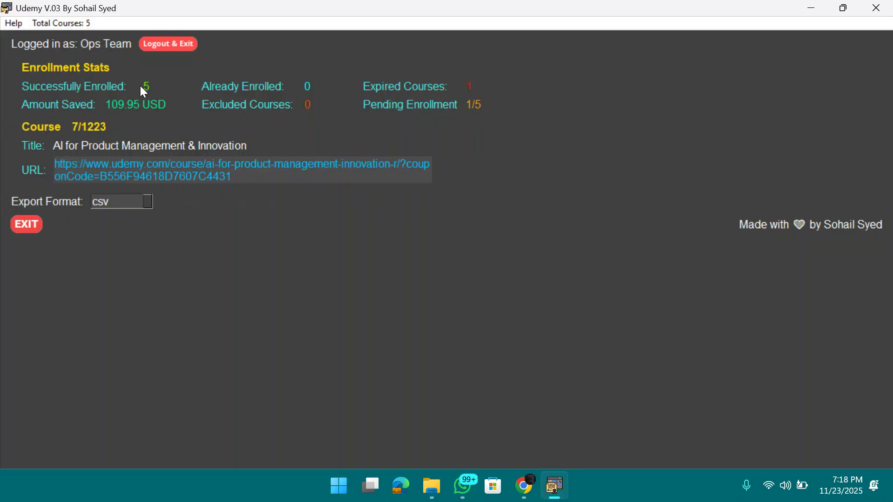
pyautogui.moveTo(524, 487)
pyautogui.click(704, 421)
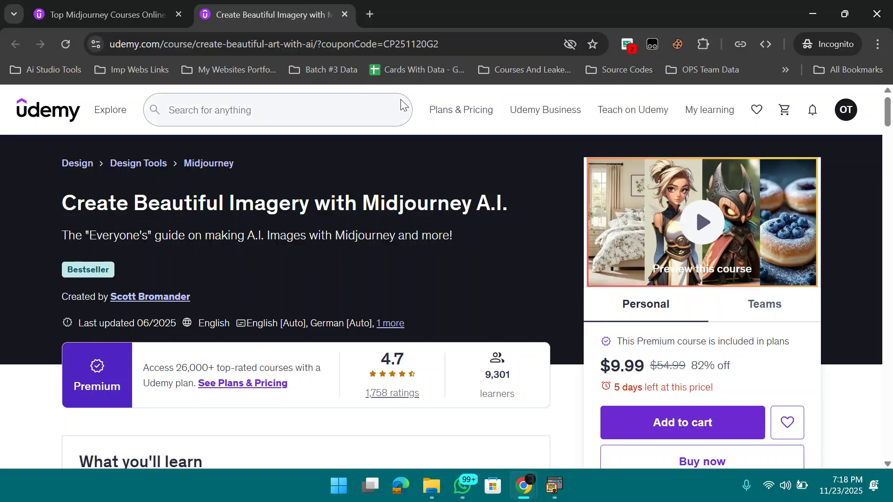
pyautogui.click(473, 491)
pyautogui.moveTo(524, 486)
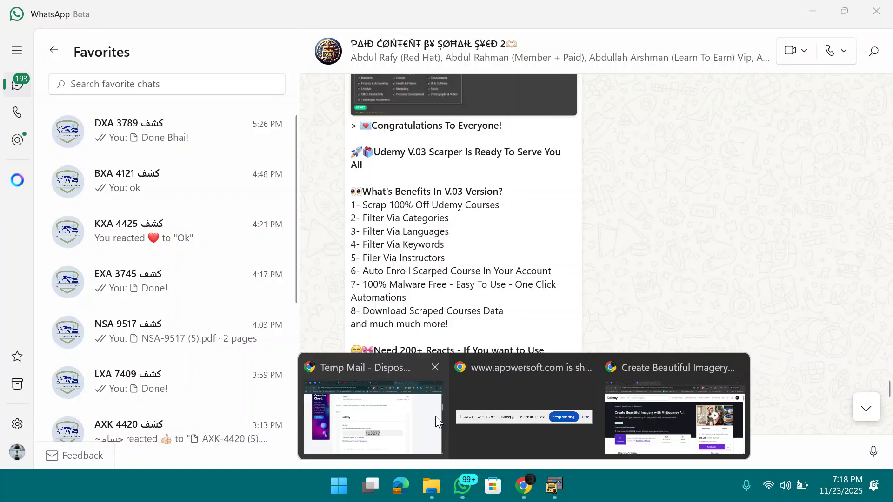
pyautogui.click(437, 421)
pyautogui.scroll(4, 257, 179)
pyautogui.click(216, 201)
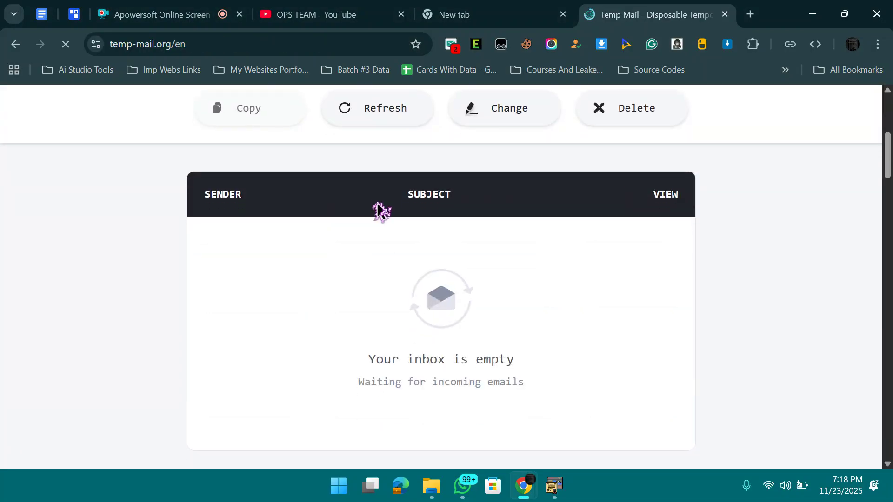
pyautogui.click(385, 252)
pyautogui.click(424, 261)
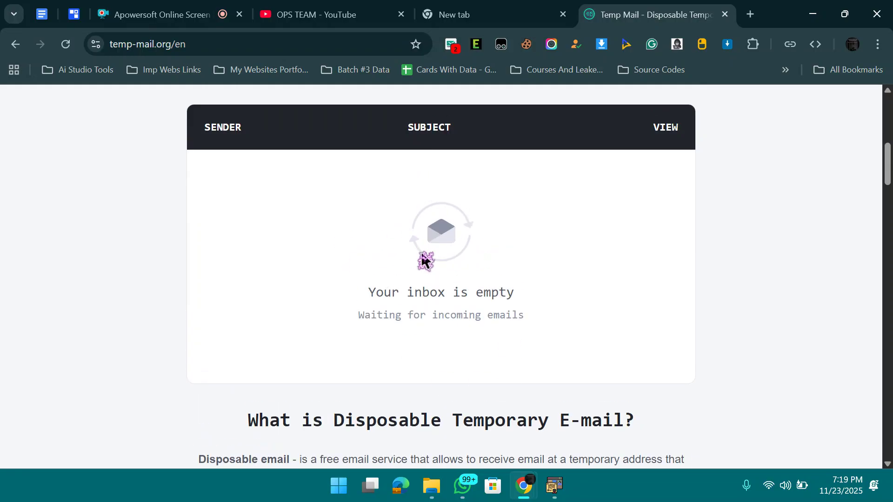
pyautogui.click(415, 279)
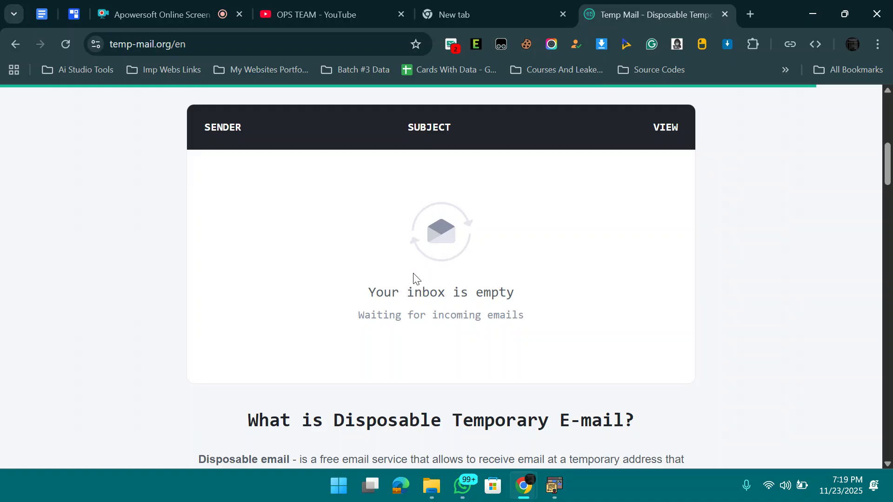
pyautogui.click(303, 180)
pyautogui.click(453, 320)
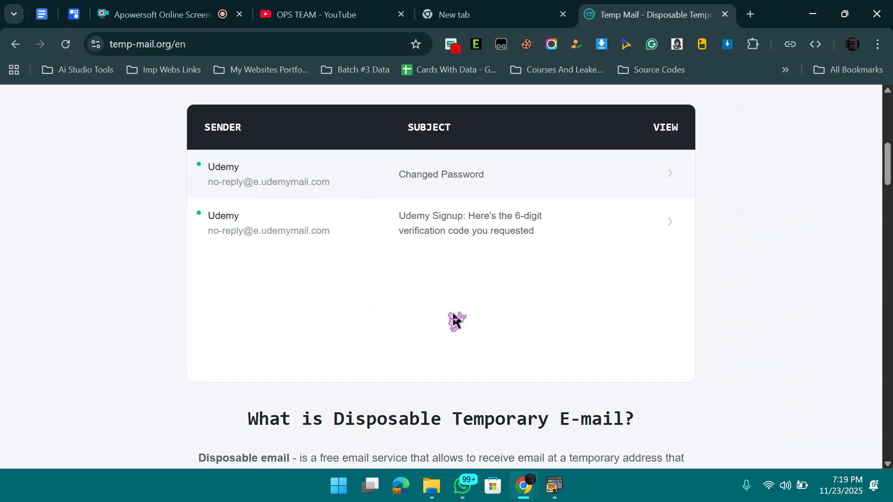
pyautogui.click(669, 405)
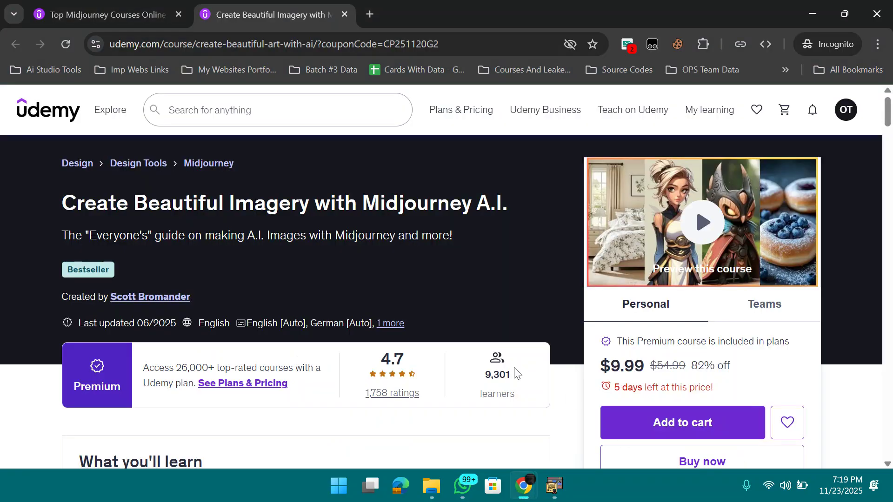
# Scroll through the five enrolled courses in My learning, then return to the scraper.
pyautogui.click(710, 113)
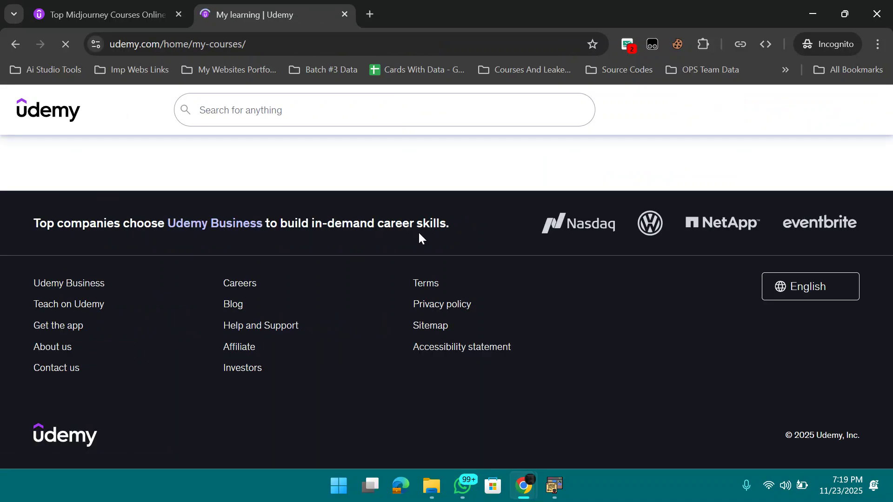
pyautogui.scroll(-1, 448, 336)
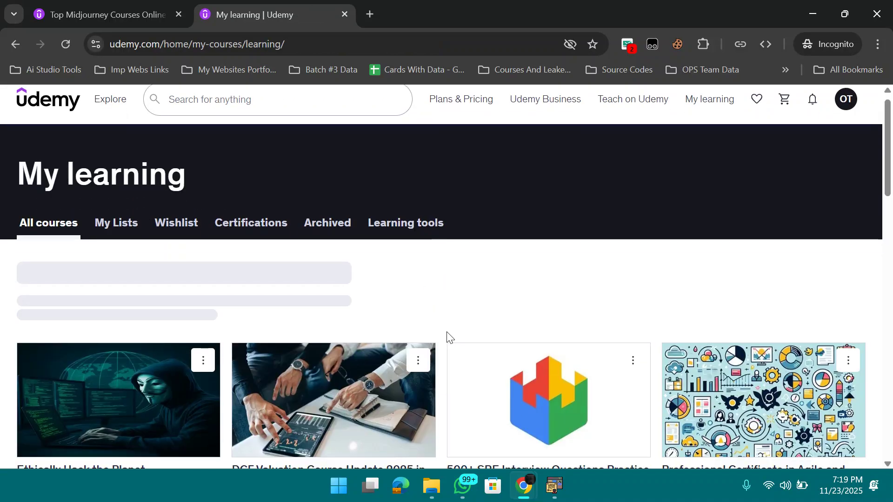
pyautogui.scroll(-10, 447, 335)
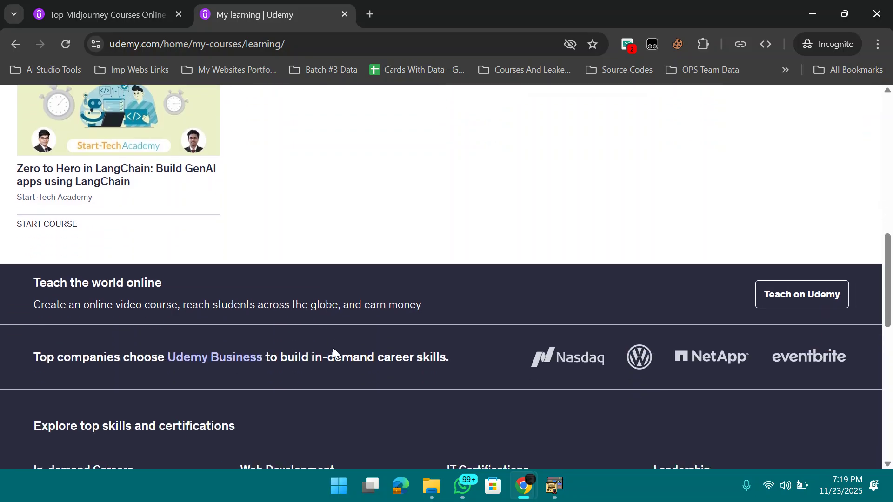
pyautogui.scroll(10, 333, 355)
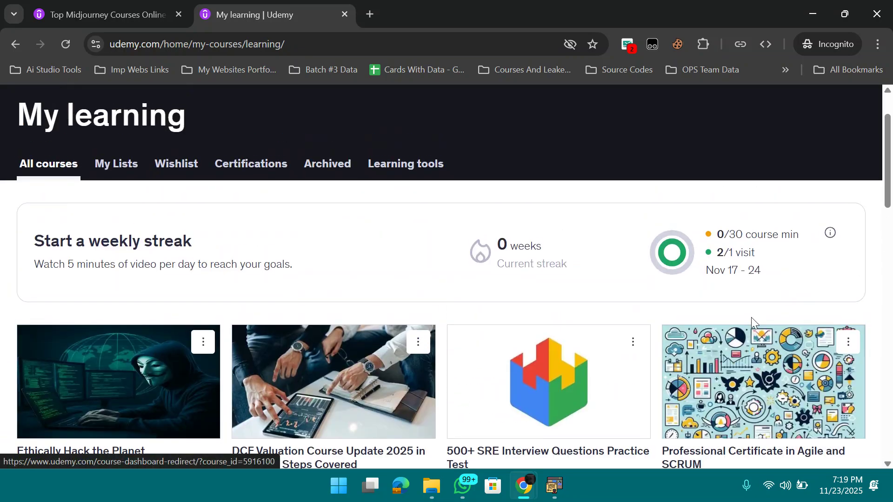
pyautogui.scroll(-4, 205, 371)
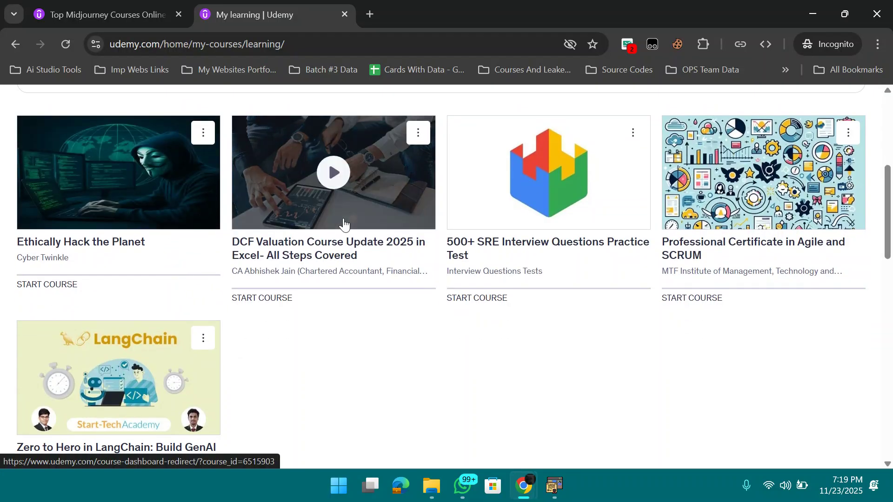
pyautogui.scroll(-3, 139, 239)
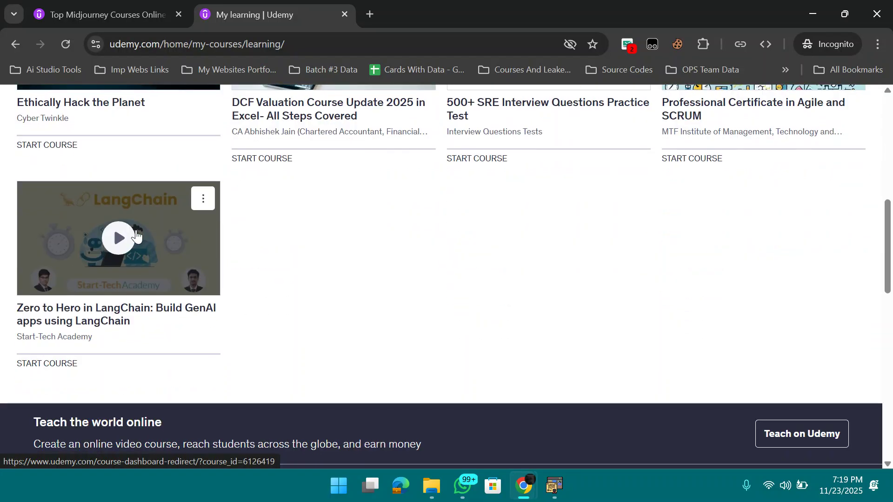
pyautogui.scroll(2, 420, 380)
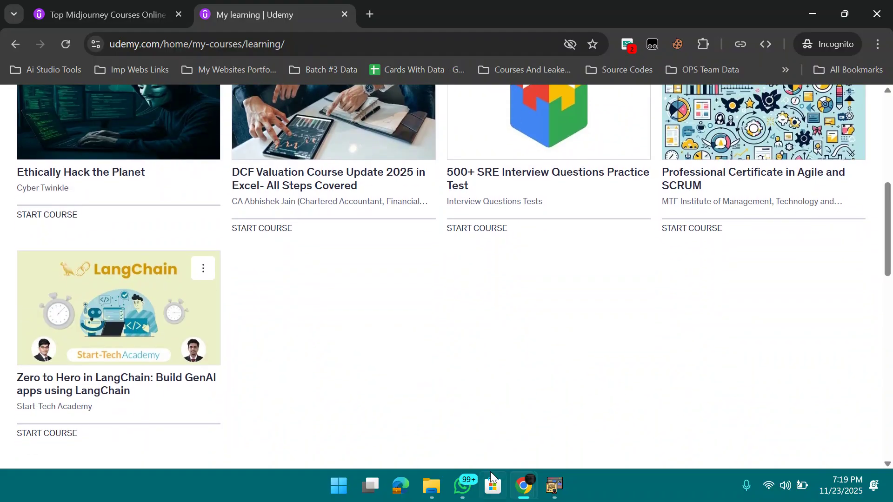
pyautogui.click(554, 486)
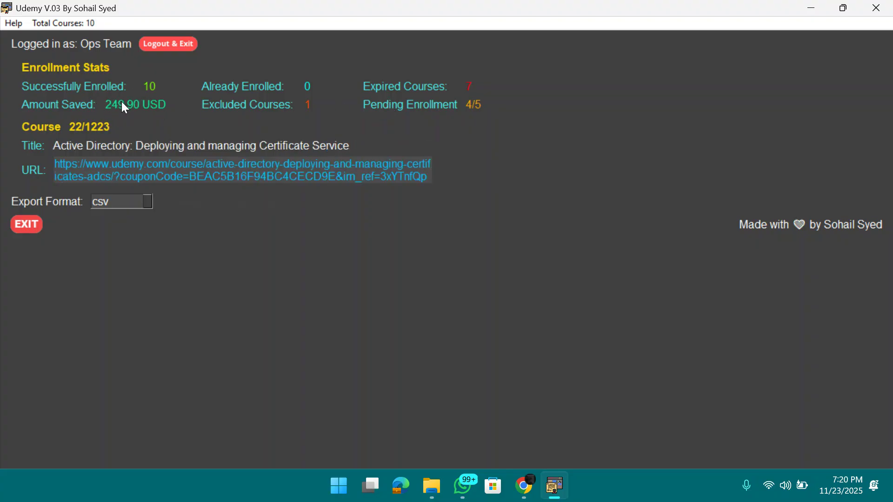
# Check the scraper's 15 enrolments and 364.85 USD saved, then reopen the My learning page.
pyautogui.moveTo(524, 486)
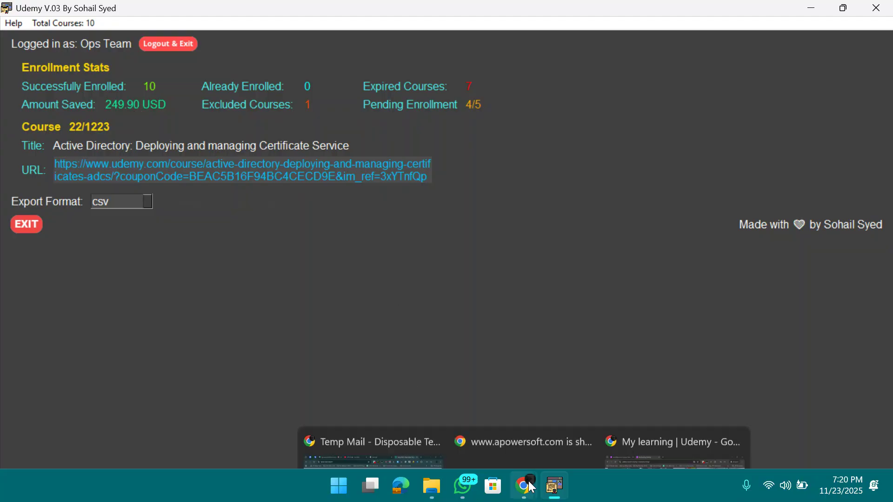
pyautogui.click(678, 419)
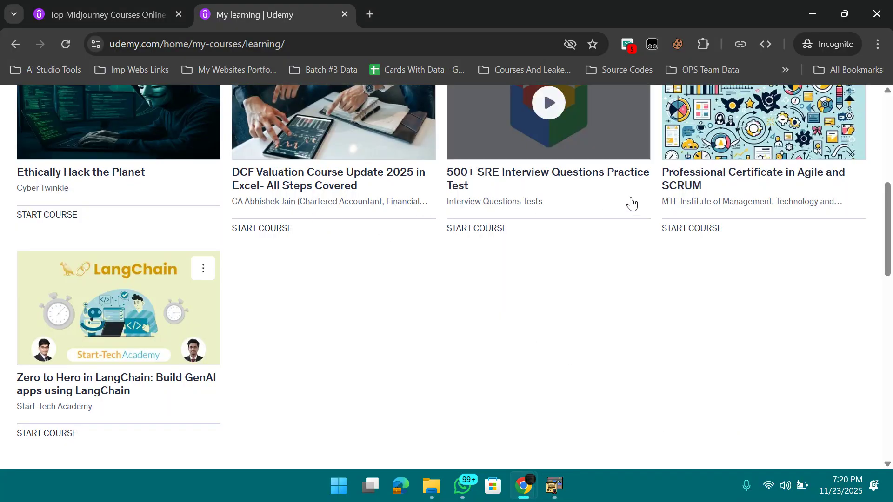
pyautogui.click(554, 486)
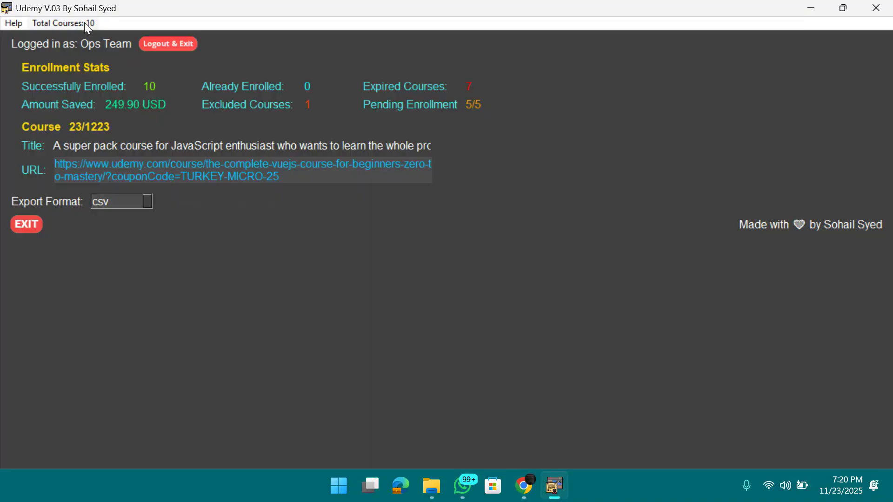
pyautogui.moveTo(525, 465)
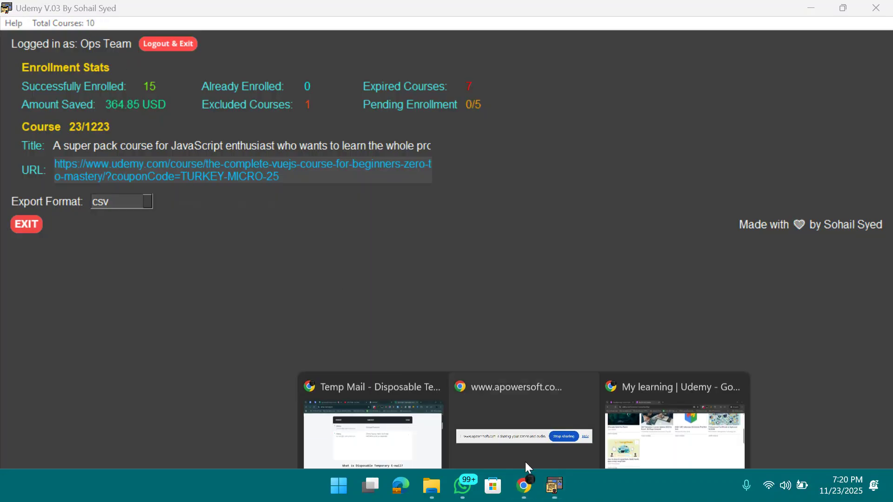
pyautogui.click(661, 396)
# Reload My learning, highlight the '1–12 of 15 courses' count, then return to the scraper.
pyautogui.click(68, 42)
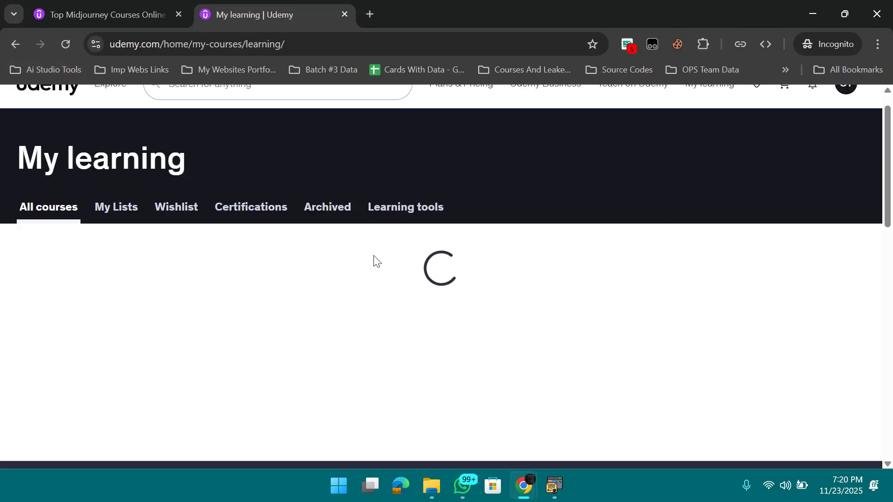
pyautogui.scroll(-12, 380, 231)
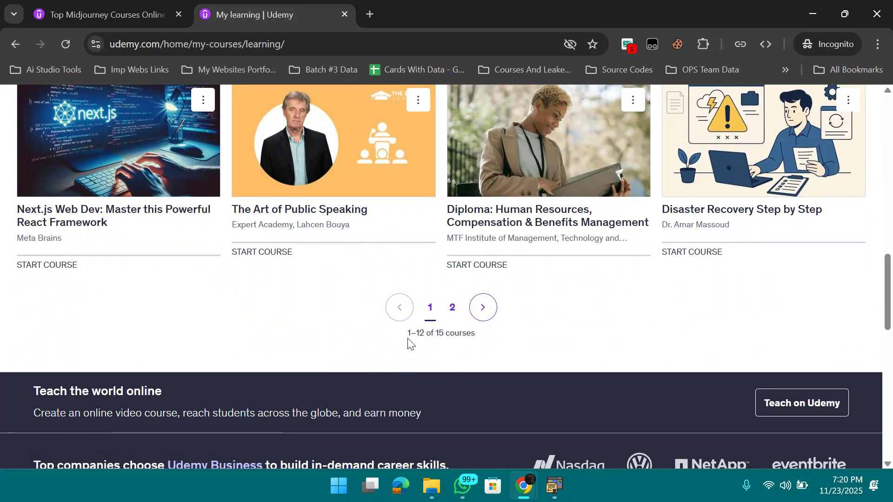
pyautogui.moveTo(408, 333); pyautogui.dragTo(466, 348)
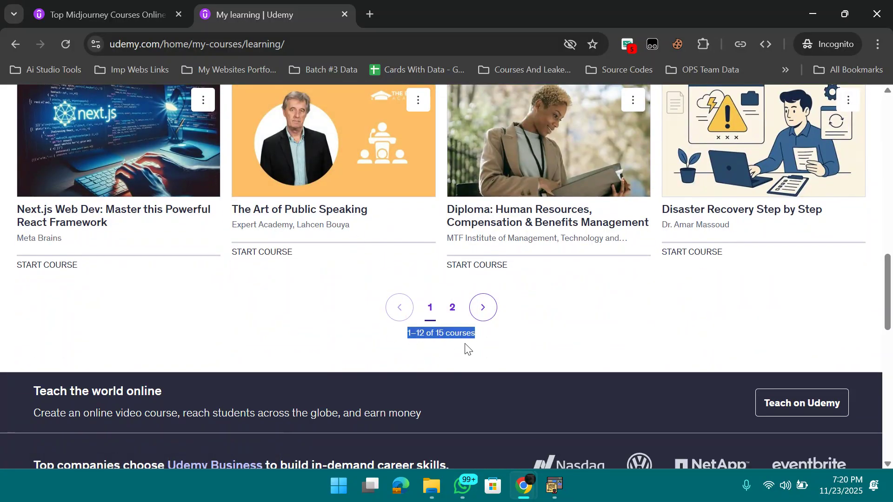
pyautogui.click(418, 336)
pyautogui.moveTo(408, 333); pyautogui.dragTo(460, 336)
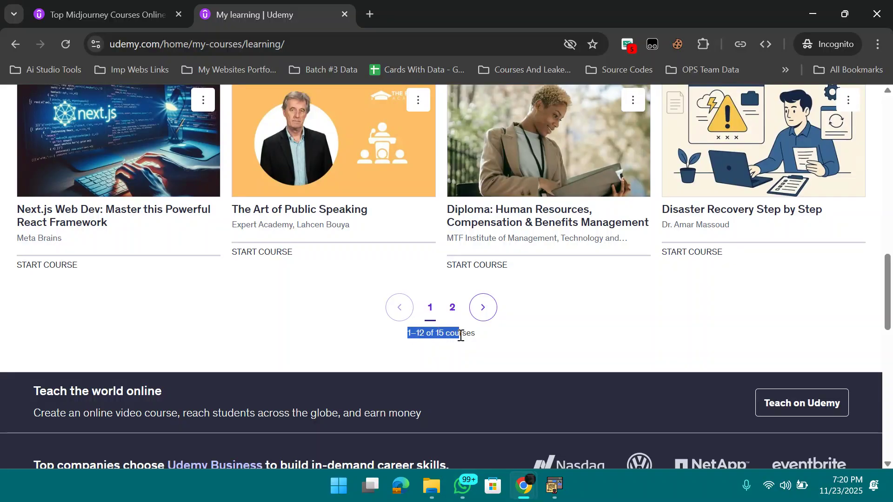
pyautogui.click(461, 337)
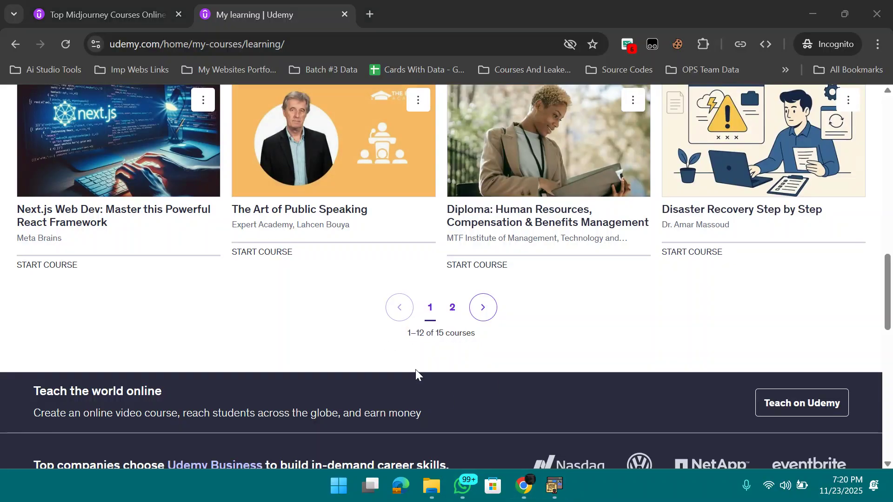
pyautogui.click(498, 445)
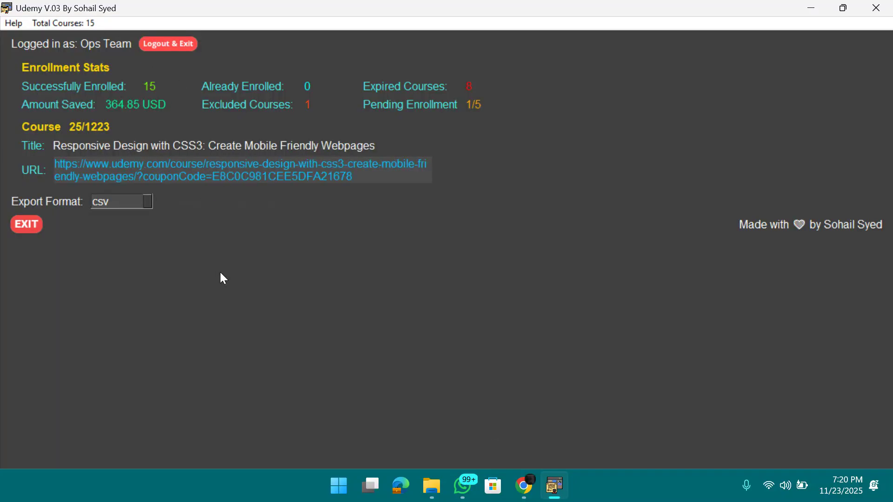
# Minimize the scraper and open the Courses folder in the New folder (4) Explorer window.
pyautogui.click(811, 8)
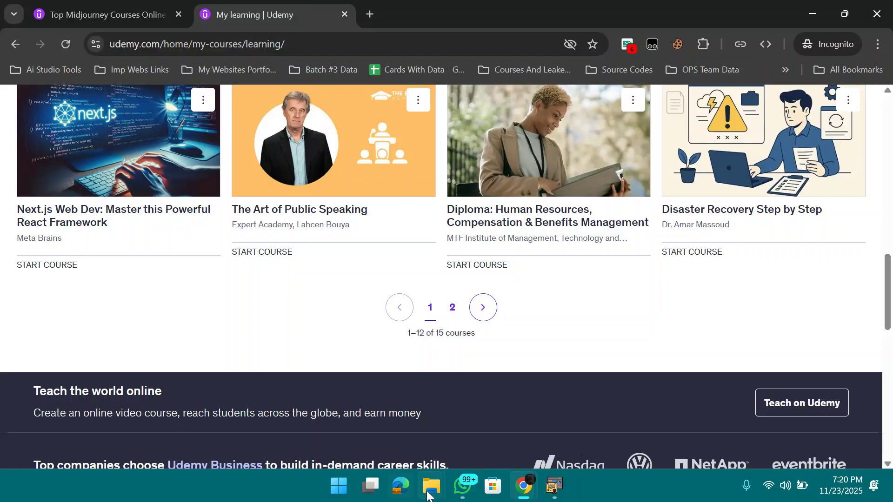
pyautogui.moveTo(431, 486)
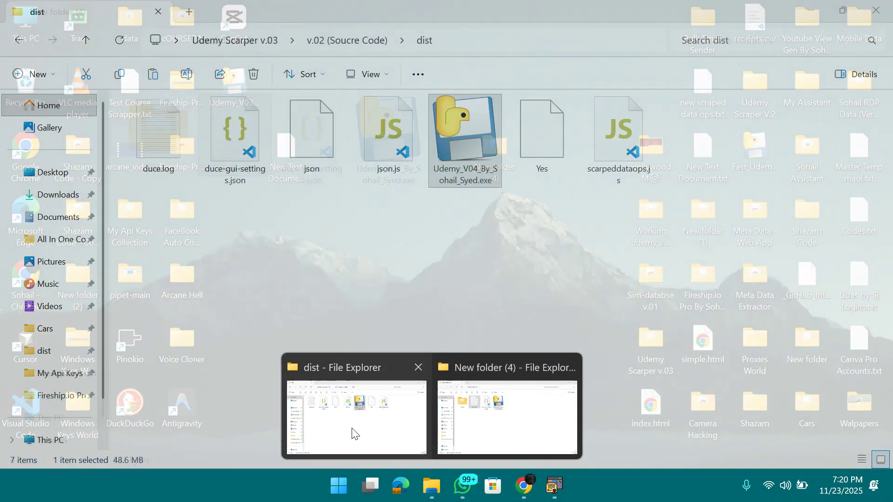
pyautogui.click(352, 434)
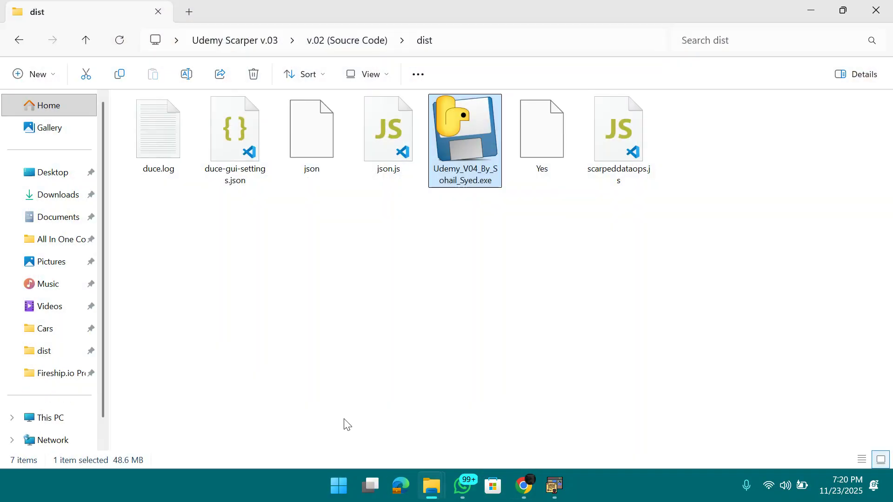
pyautogui.click(510, 430)
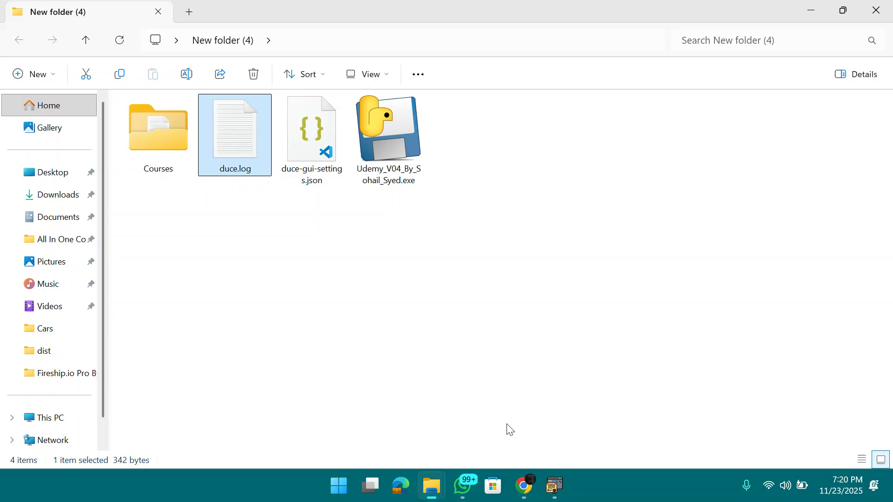
pyautogui.click(439, 315)
pyautogui.doubleClick(166, 117)
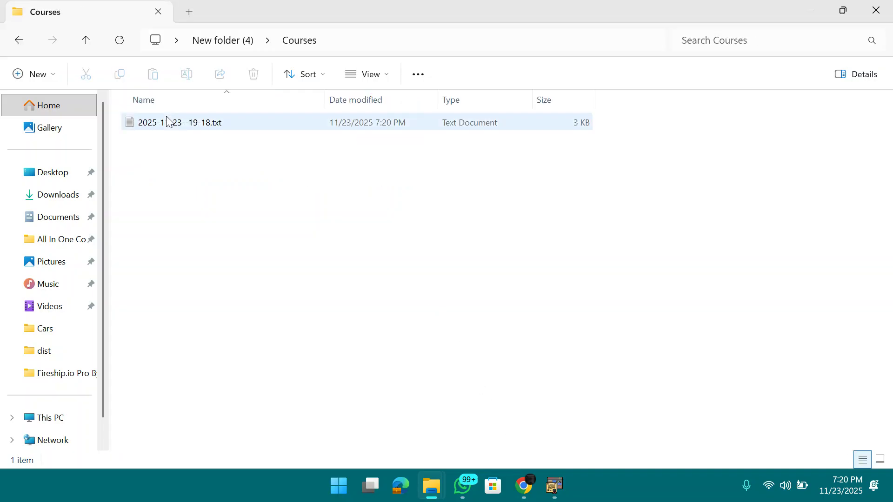
pyautogui.doubleClick(220, 131)
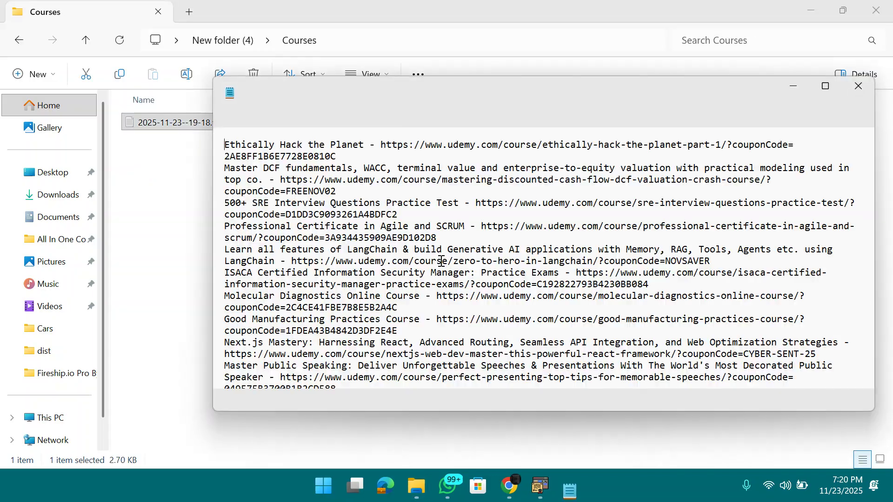
pyautogui.scroll(-2, 442, 261)
pyautogui.scroll(-4, 443, 260)
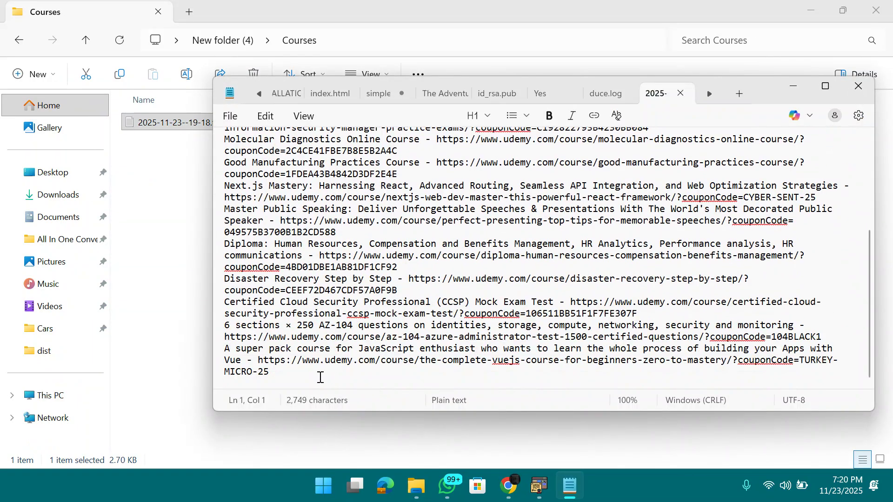
pyautogui.moveTo(227, 348); pyautogui.dragTo(410, 380)
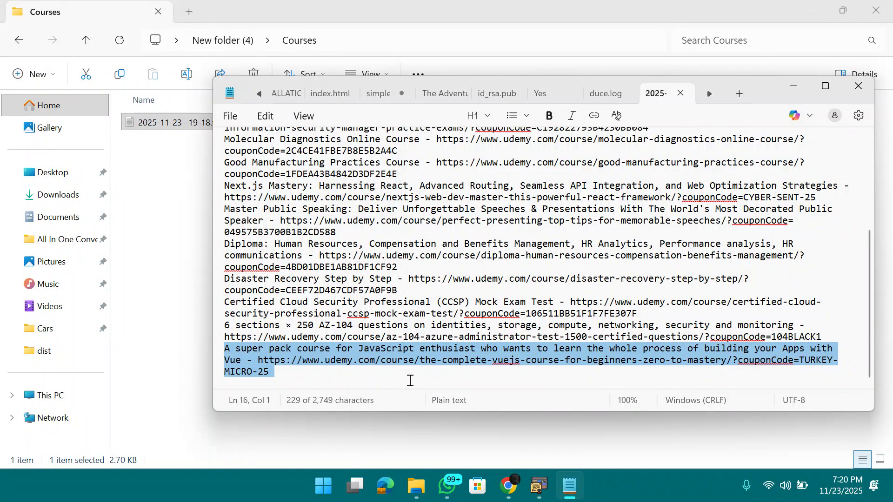
pyautogui.click(323, 380)
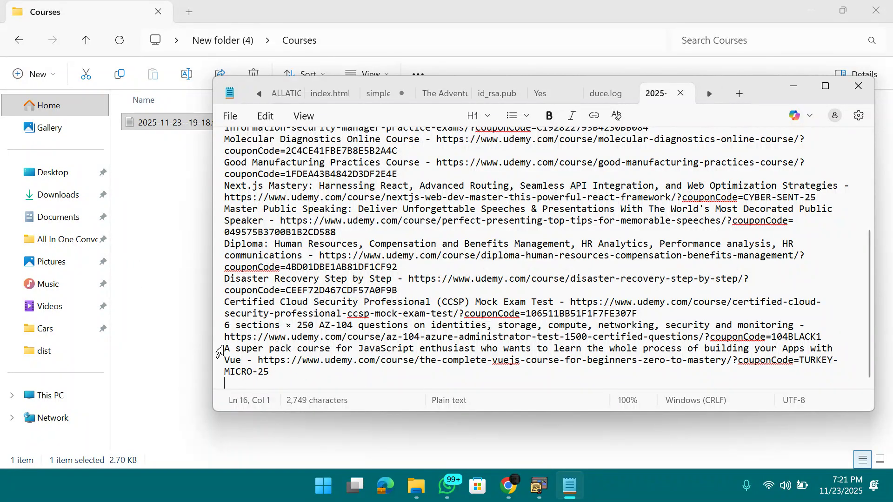
pyautogui.moveTo(226, 348); pyautogui.dragTo(825, 371)
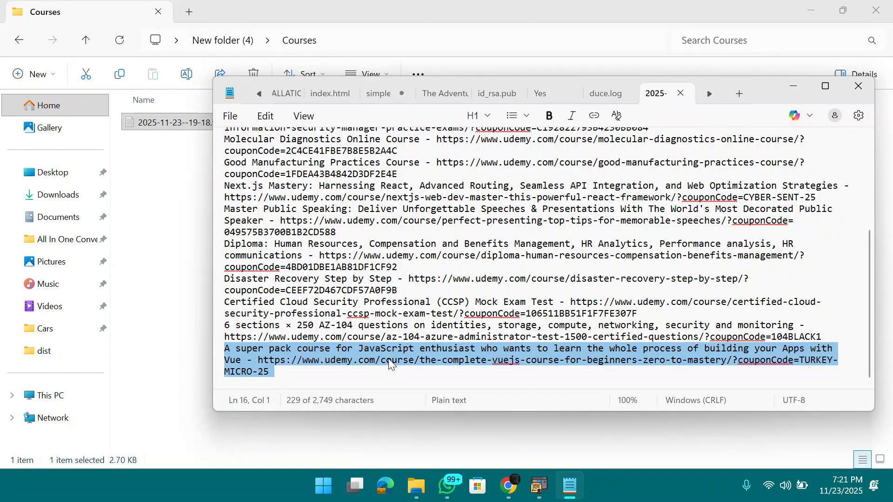
# Close the course list and refresh the Courses folder to pick up the updated file.
pyautogui.click(859, 86)
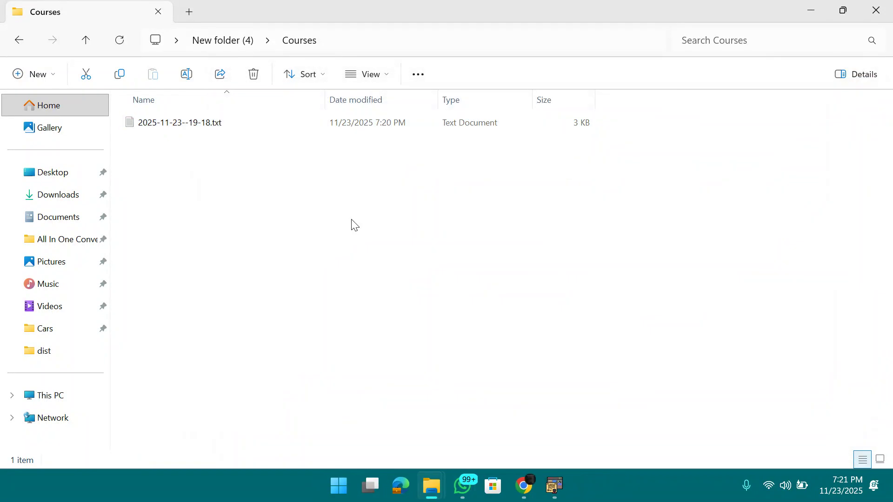
pyautogui.rightClick(351, 223)
pyautogui.click(404, 417)
pyautogui.click(411, 217)
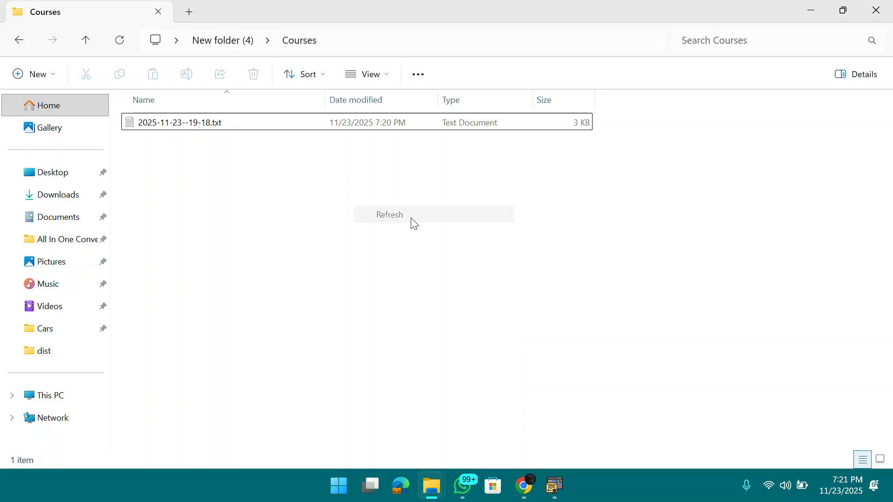
# Reopen the course list, highlight the five newly added courses such as AZ-204, then close Notepad.
pyautogui.doubleClick(309, 127)
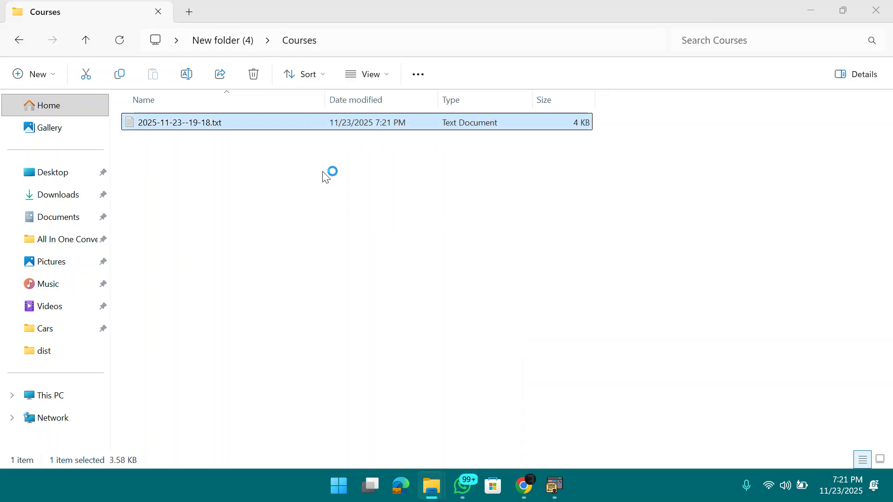
pyautogui.scroll(-2, 442, 306)
pyautogui.scroll(-1, 443, 306)
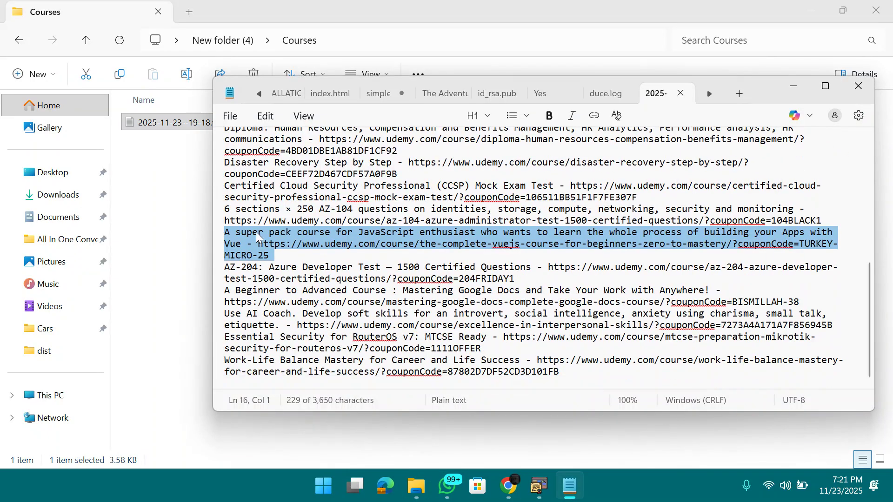
pyautogui.moveTo(227, 268); pyautogui.dragTo(599, 386)
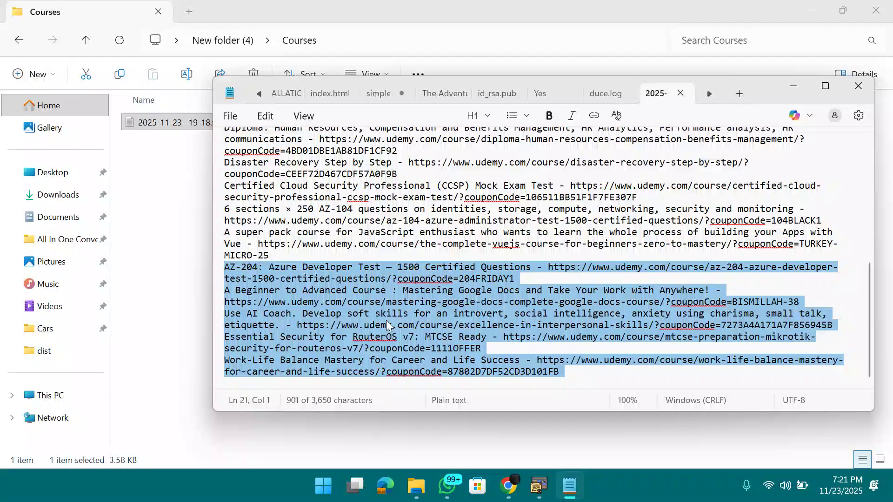
pyautogui.click(858, 86)
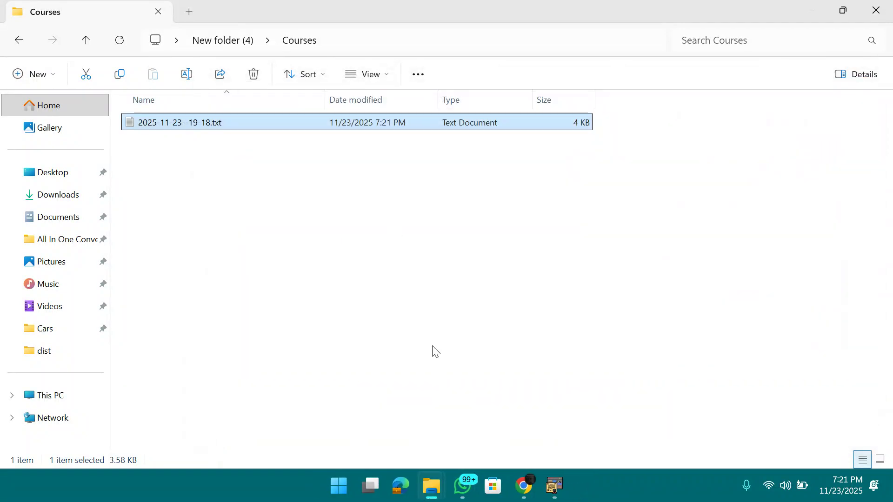
pyautogui.click(556, 487)
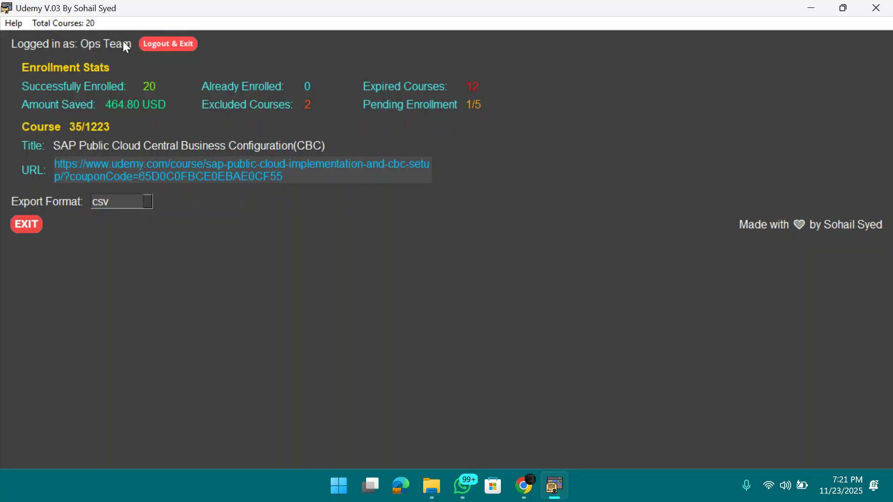
# Check the scraper's 20 enrolments, then reload the My learning page in Chrome.
pyautogui.moveTo(523, 487)
pyautogui.click(630, 448)
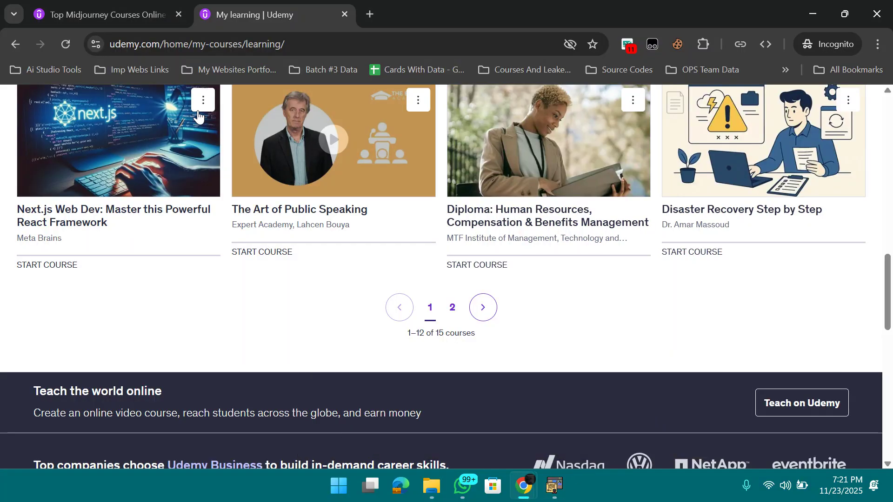
pyautogui.click(66, 44)
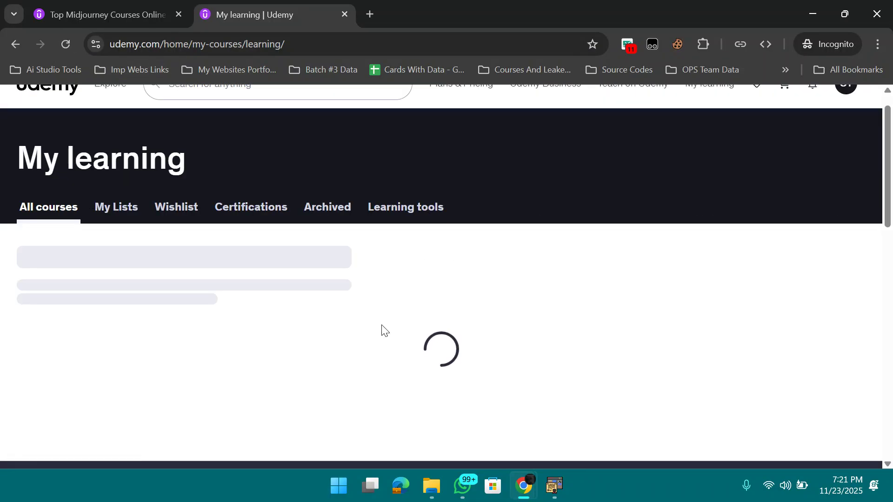
# Highlight the '1–12 of 20 courses' count on My learning to confirm 20 enrolments.
pyautogui.scroll(-15, 382, 326)
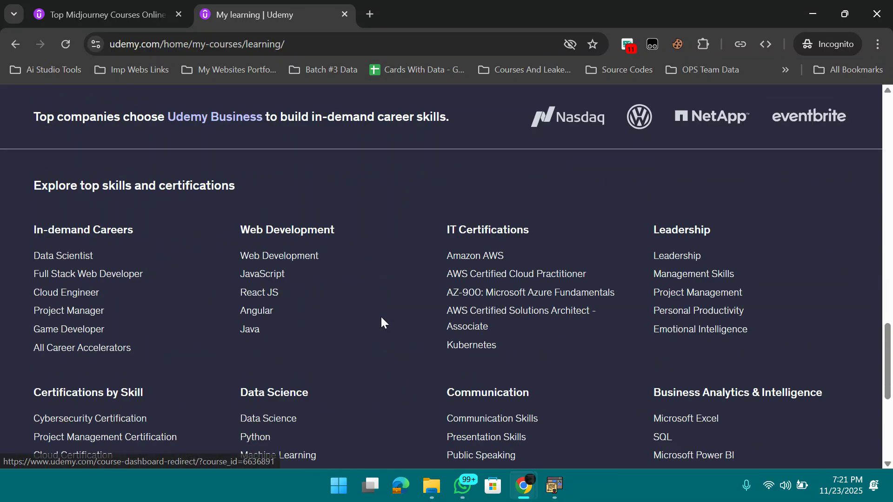
pyautogui.scroll(6, 380, 315)
pyautogui.moveTo(407, 336); pyautogui.dragTo(518, 337)
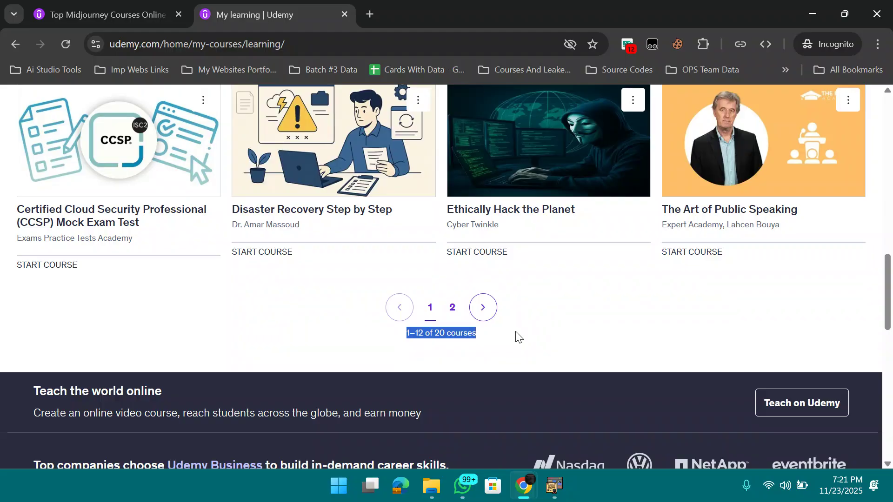
pyautogui.scroll(4, 506, 340)
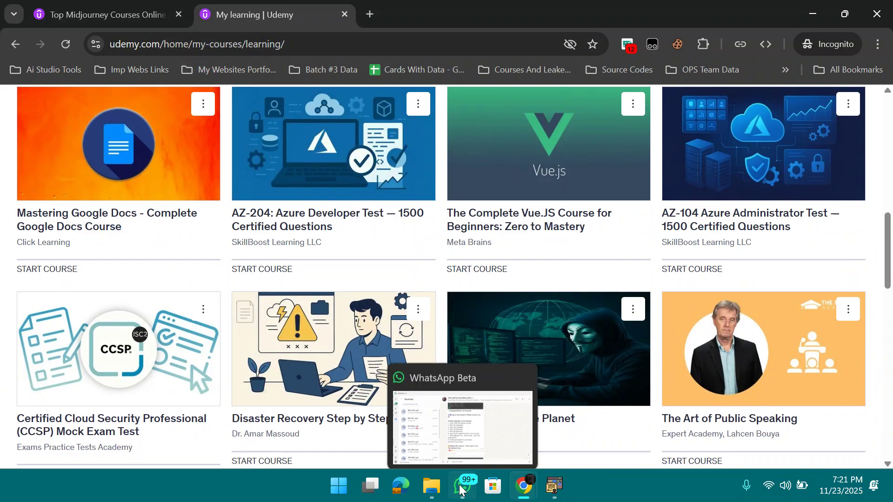
# Switch to the OPS TEAM YouTube channel tab in the Temp Mail browser window.
pyautogui.moveTo(523, 486)
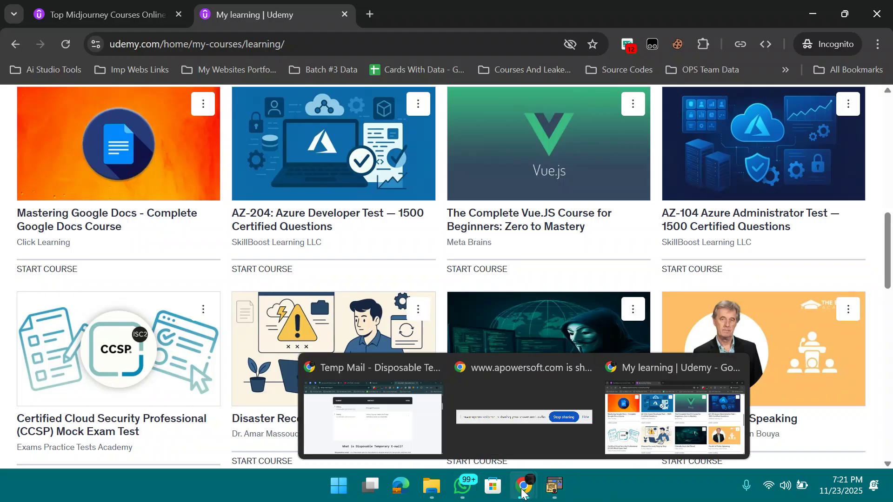
pyautogui.click(387, 434)
pyautogui.click(354, 14)
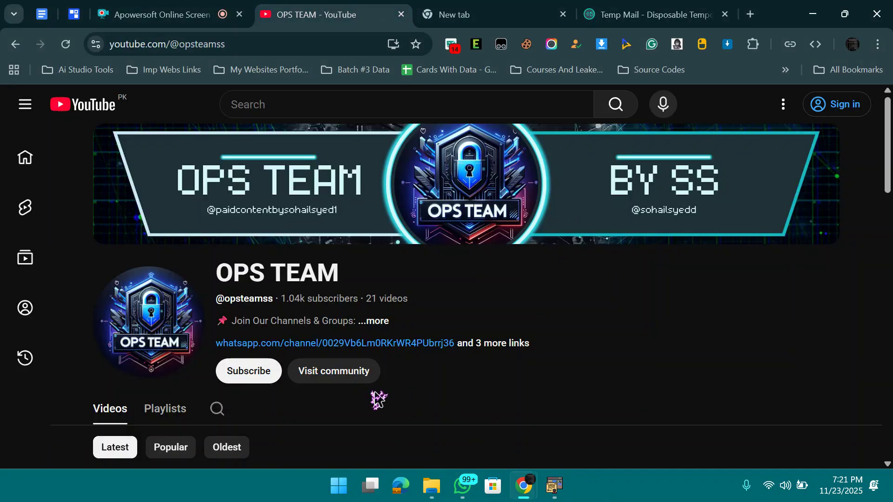